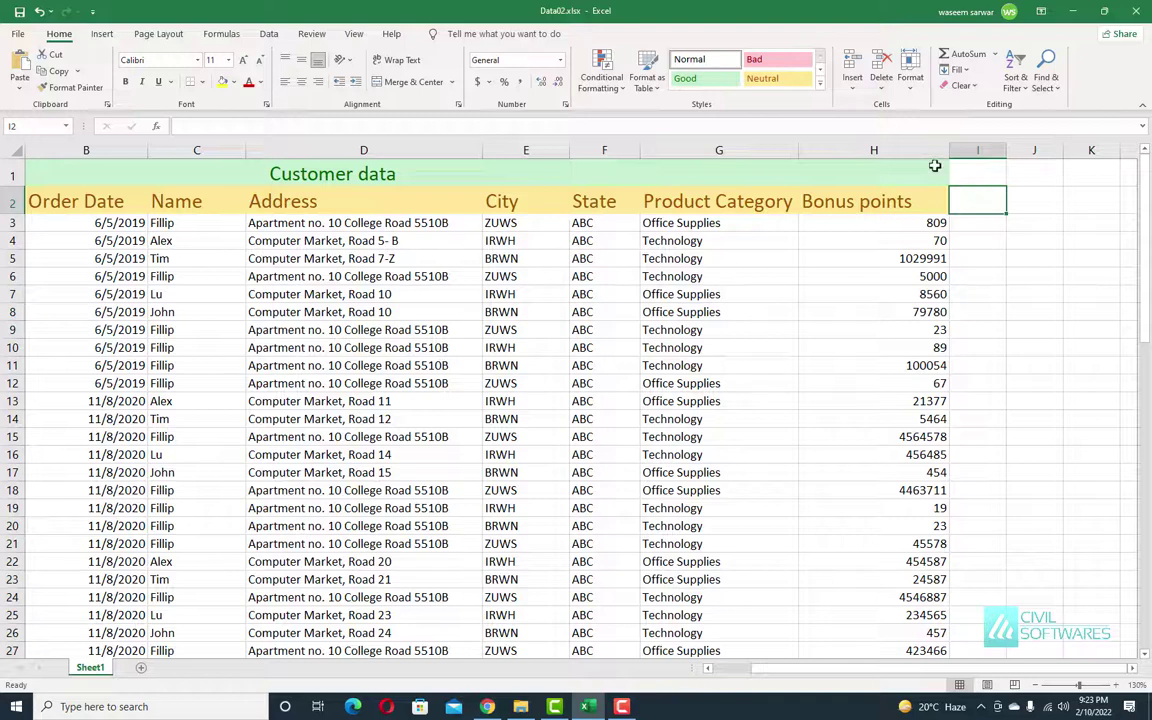
# - Apply a Greater Than 10000 rule to column H with green fill and dark green text
pyautogui.click(909, 146)
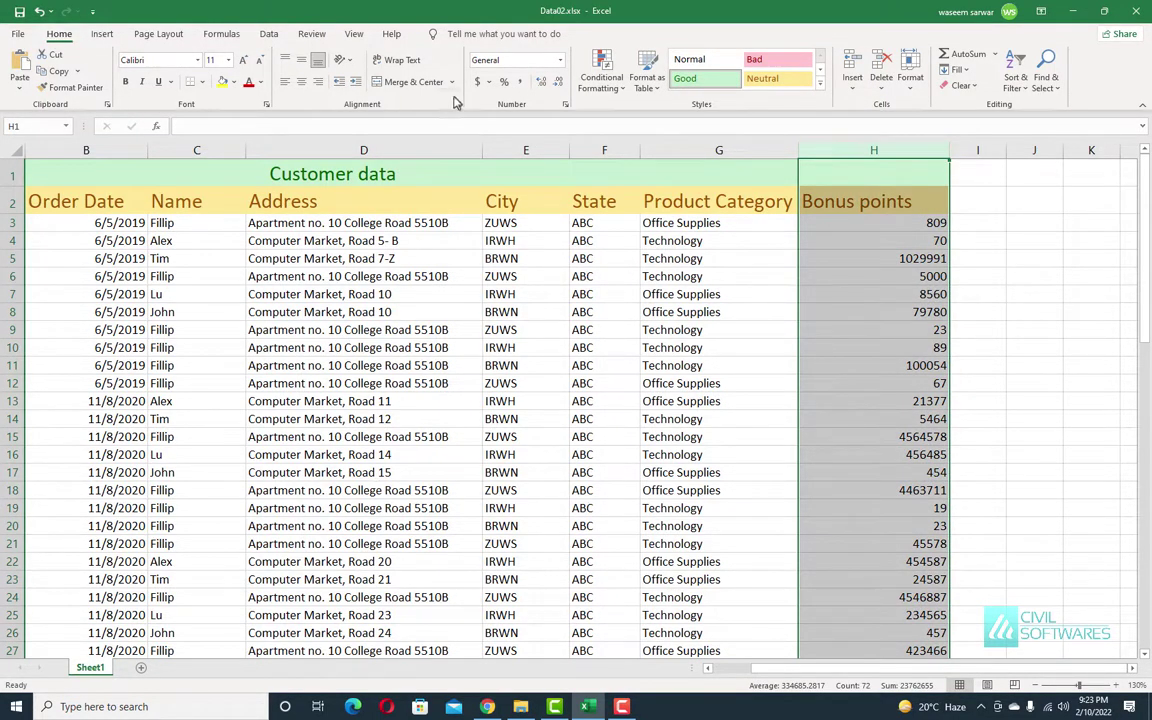
pyautogui.click(609, 90)
pyautogui.moveTo(652, 116)
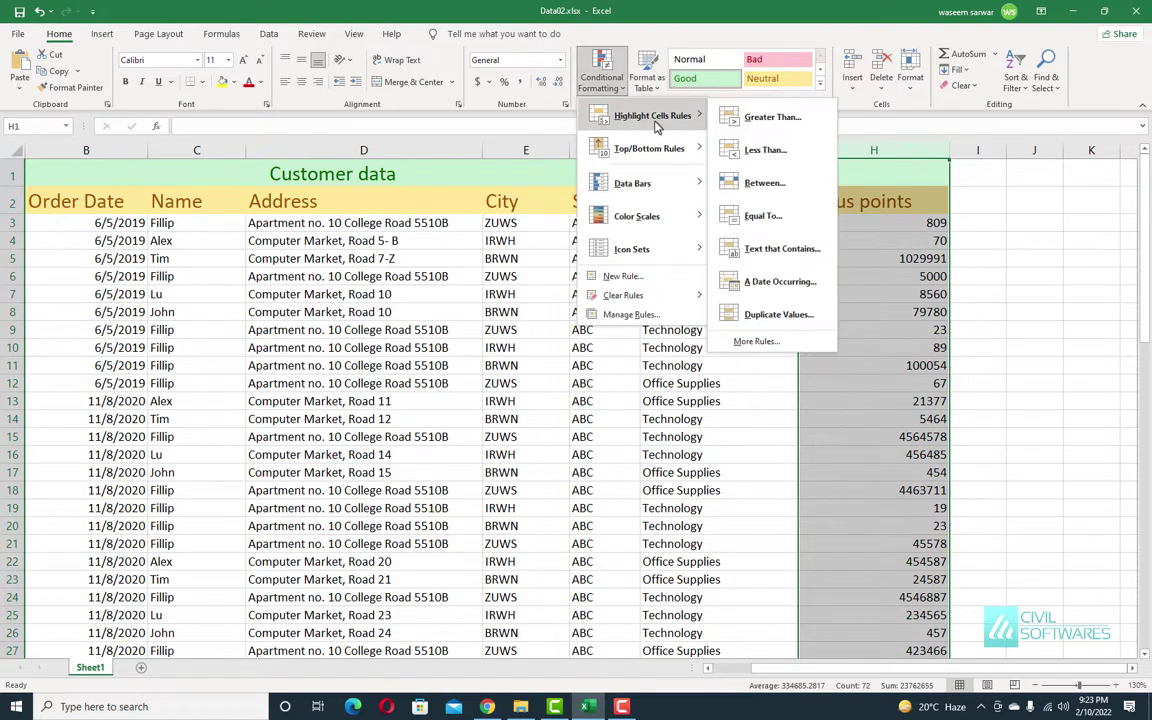
pyautogui.click(775, 118)
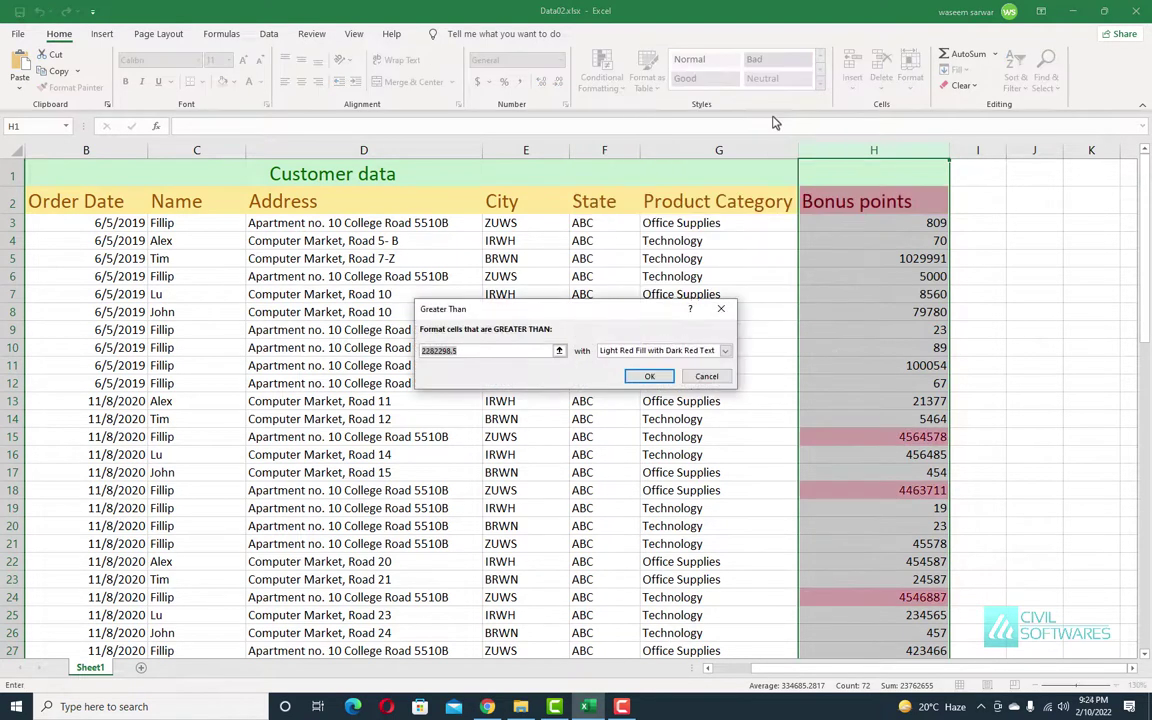
pyautogui.write('10')
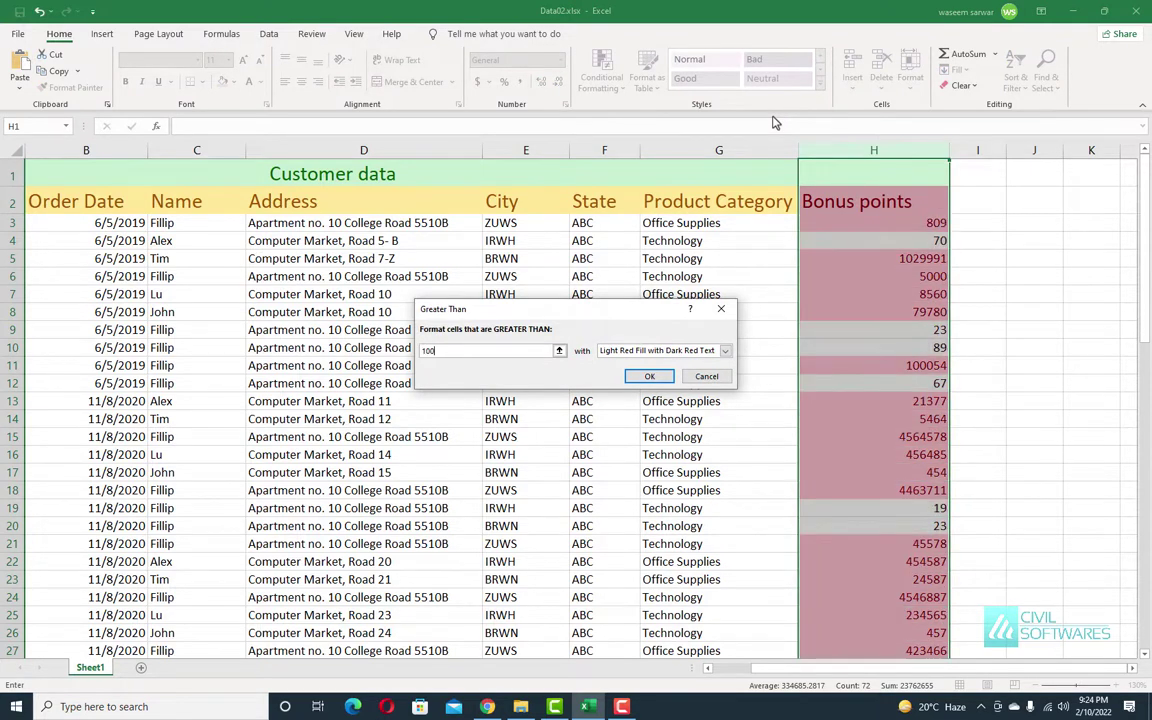
pyautogui.write('0')
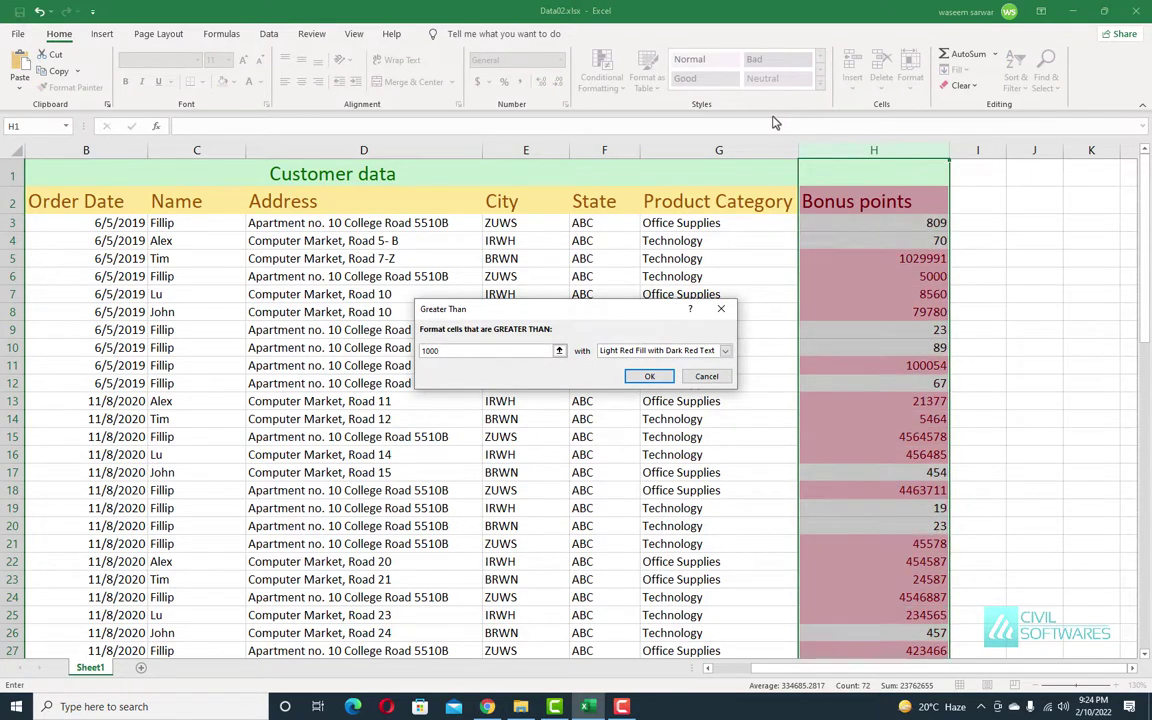
pyautogui.write('0')
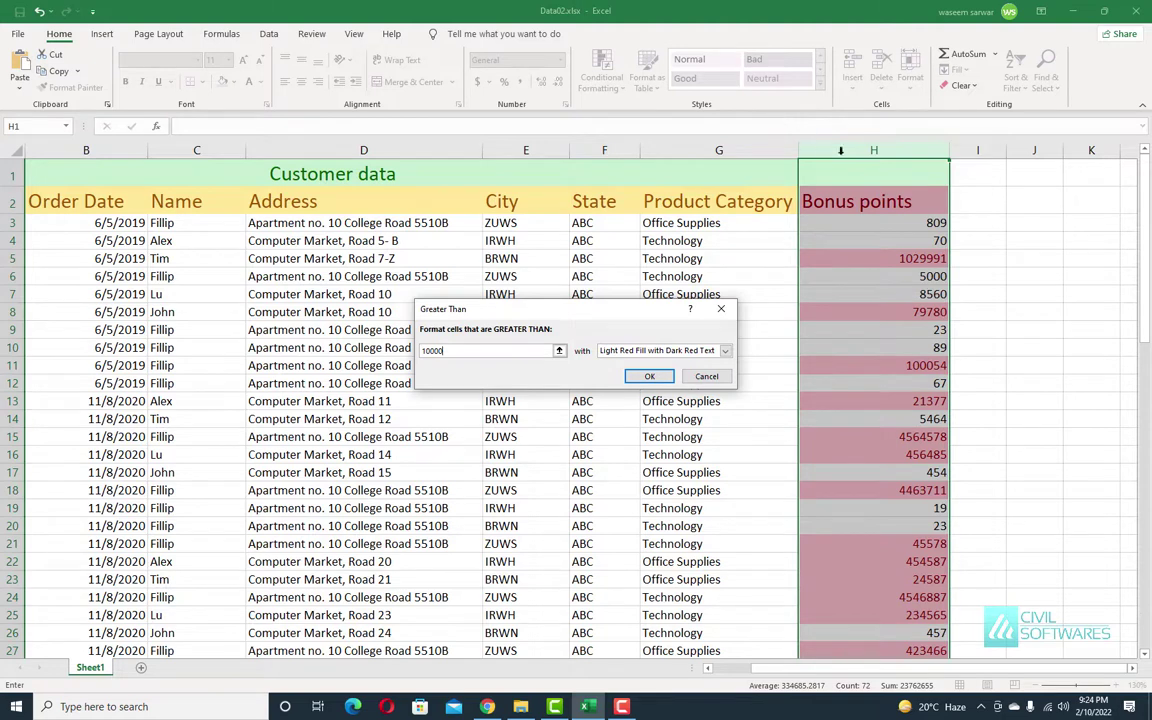
pyautogui.click(725, 351)
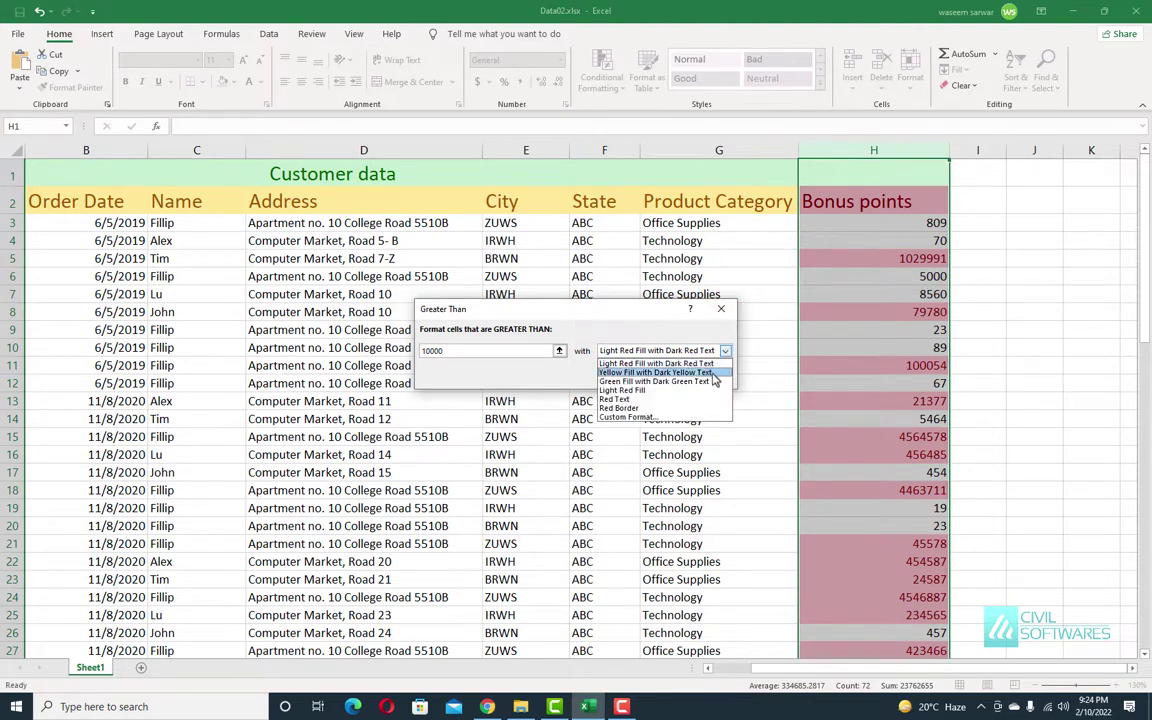
pyautogui.click(713, 373)
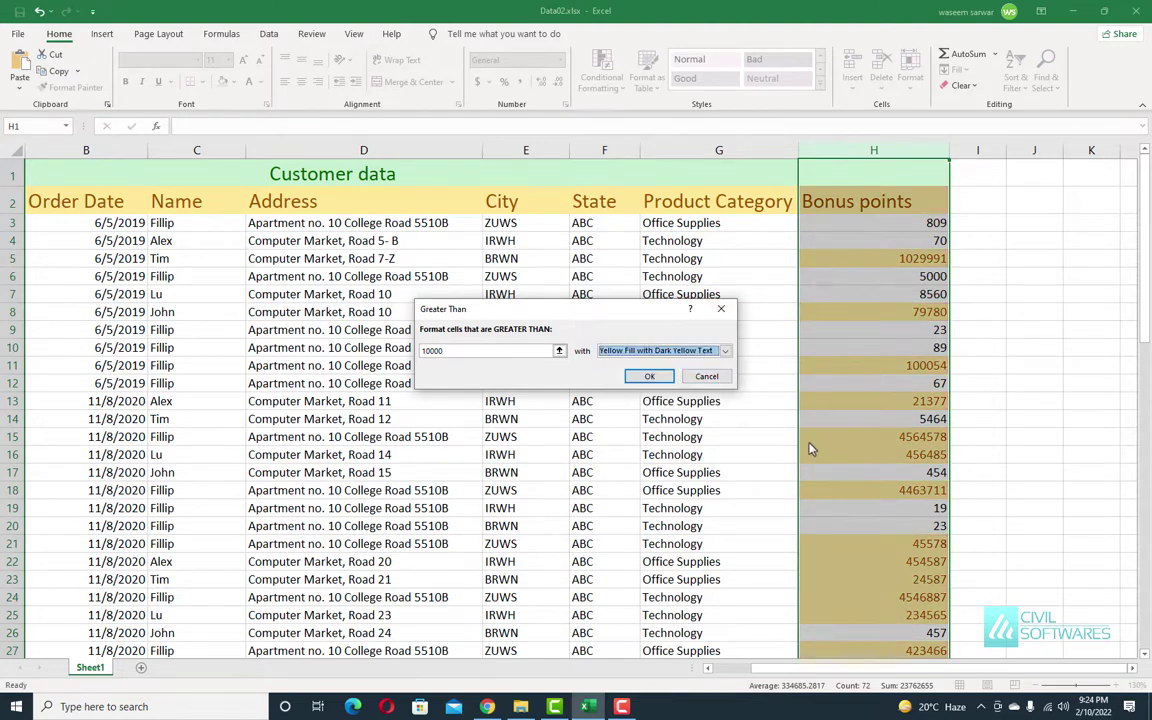
pyautogui.click(725, 351)
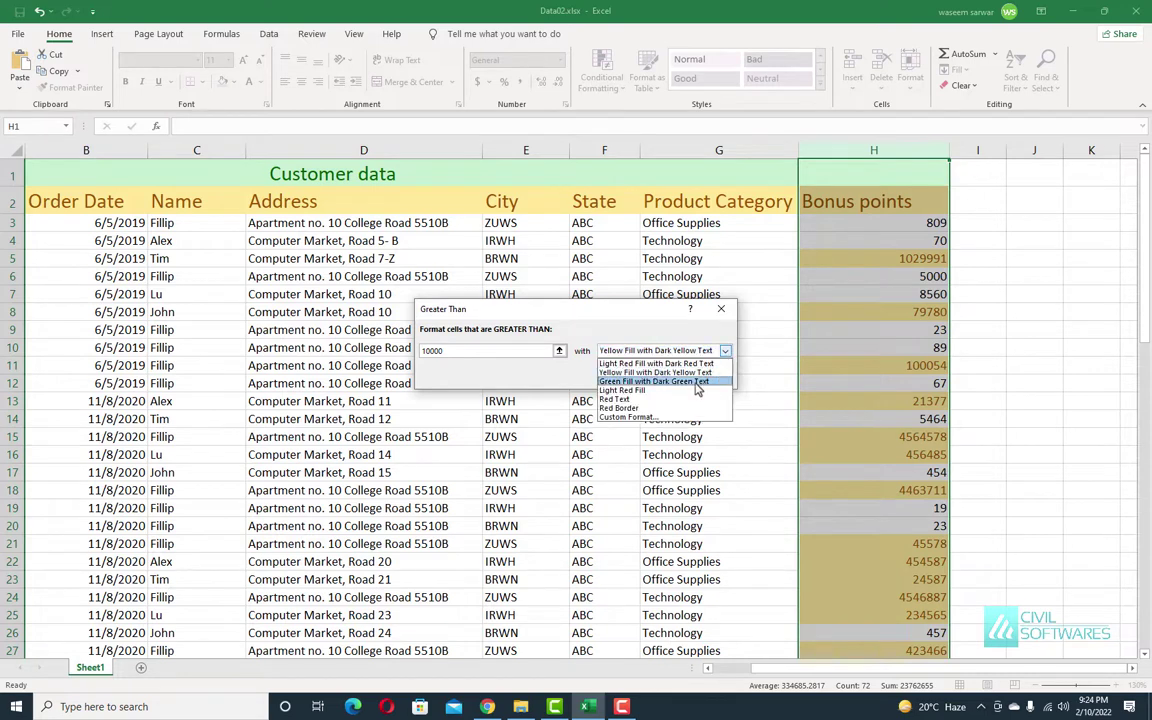
pyautogui.click(697, 382)
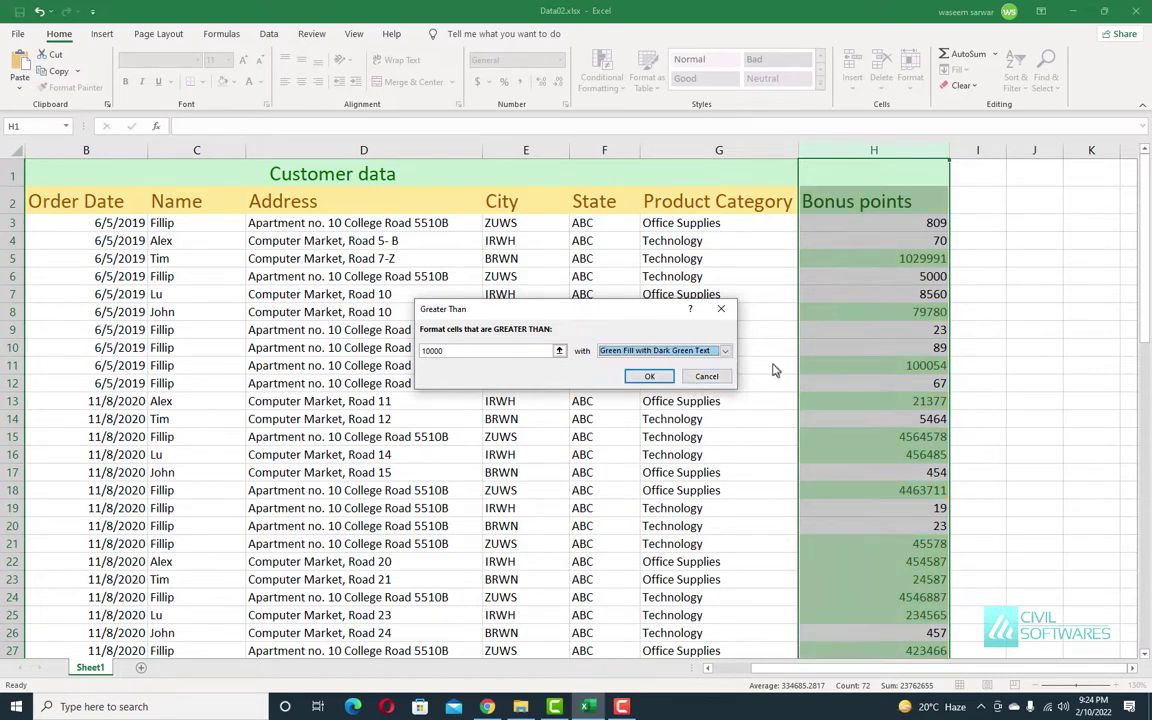
pyautogui.click(649, 376)
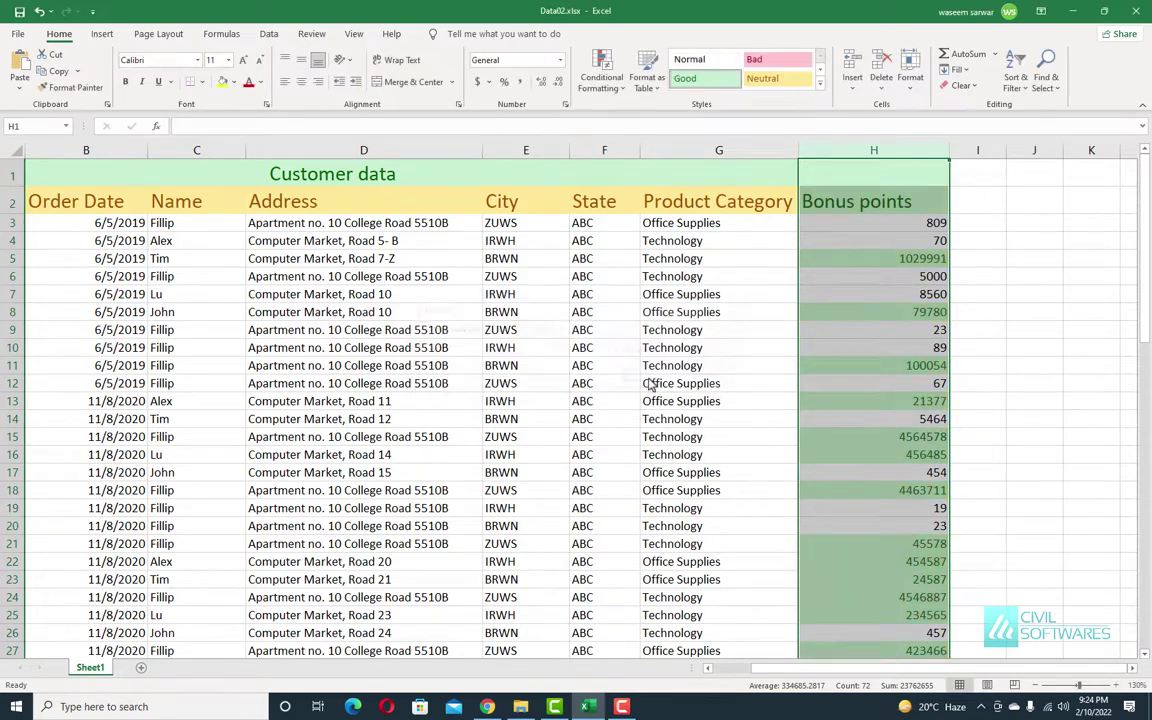
# - Deselect column H and scroll the sheet to check the green highlights
pyautogui.click(978, 329)
pyautogui.scroll(-6, 993, 357)
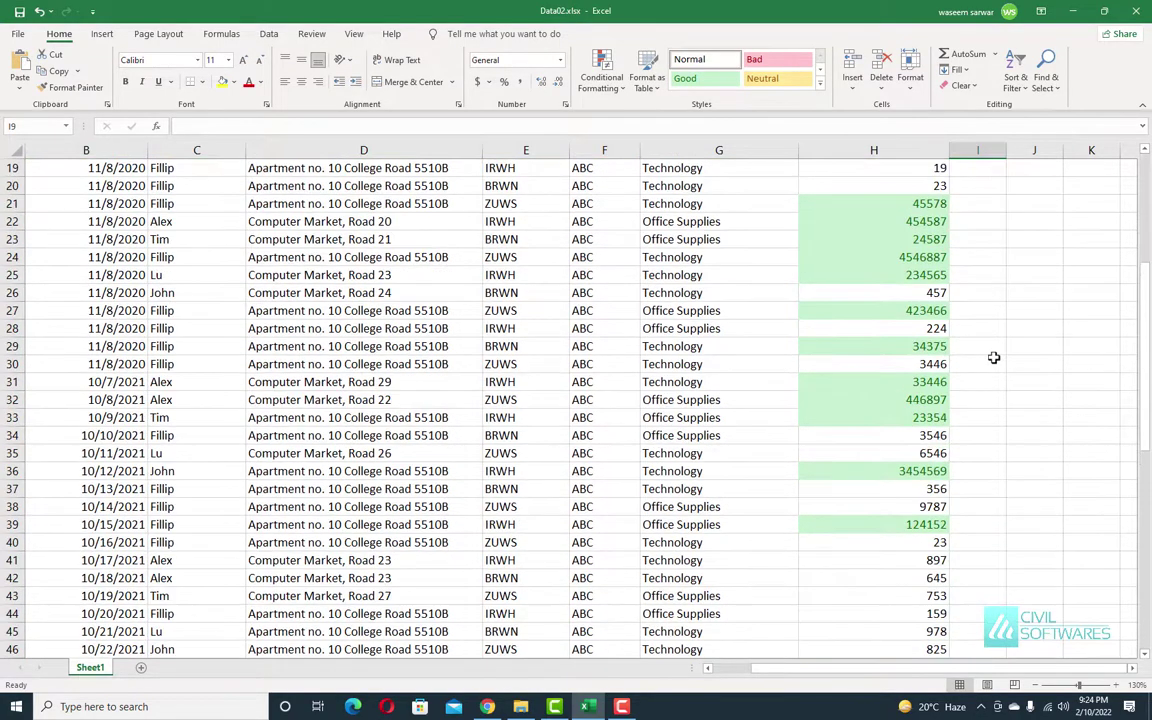
pyautogui.scroll(5, 993, 357)
pyautogui.scroll(1, 993, 360)
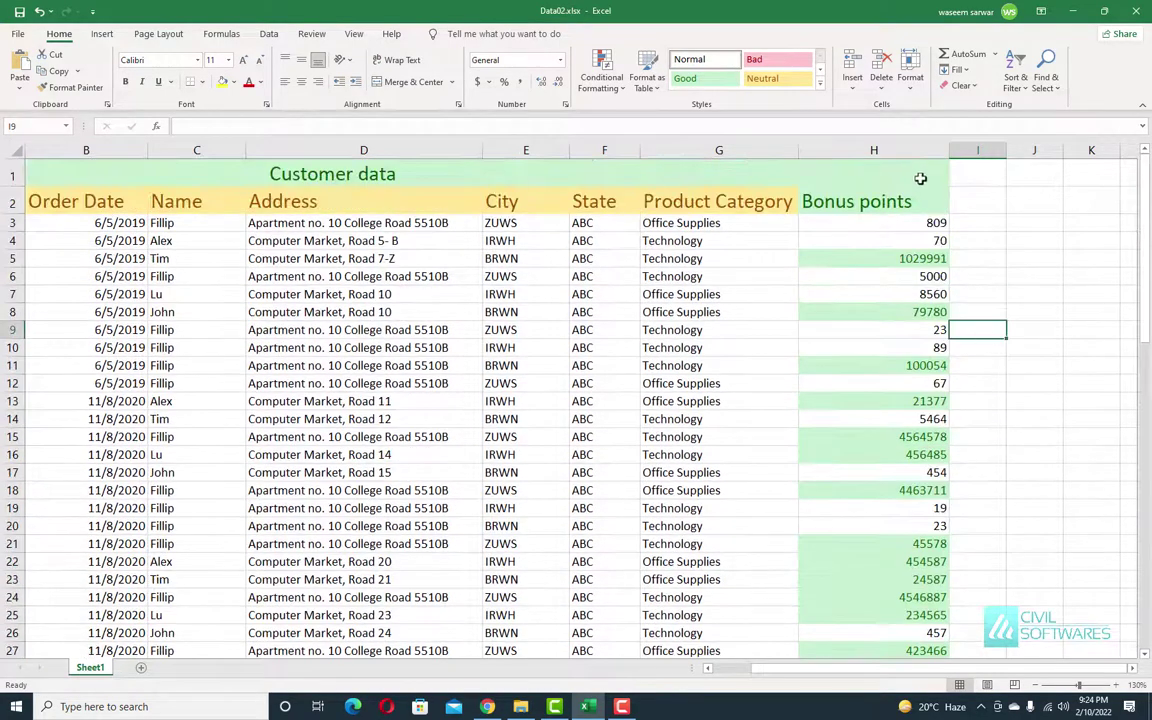
# - Clear all conditional formatting rules from the entire sheet, then reselect column H
pyautogui.click(907, 143)
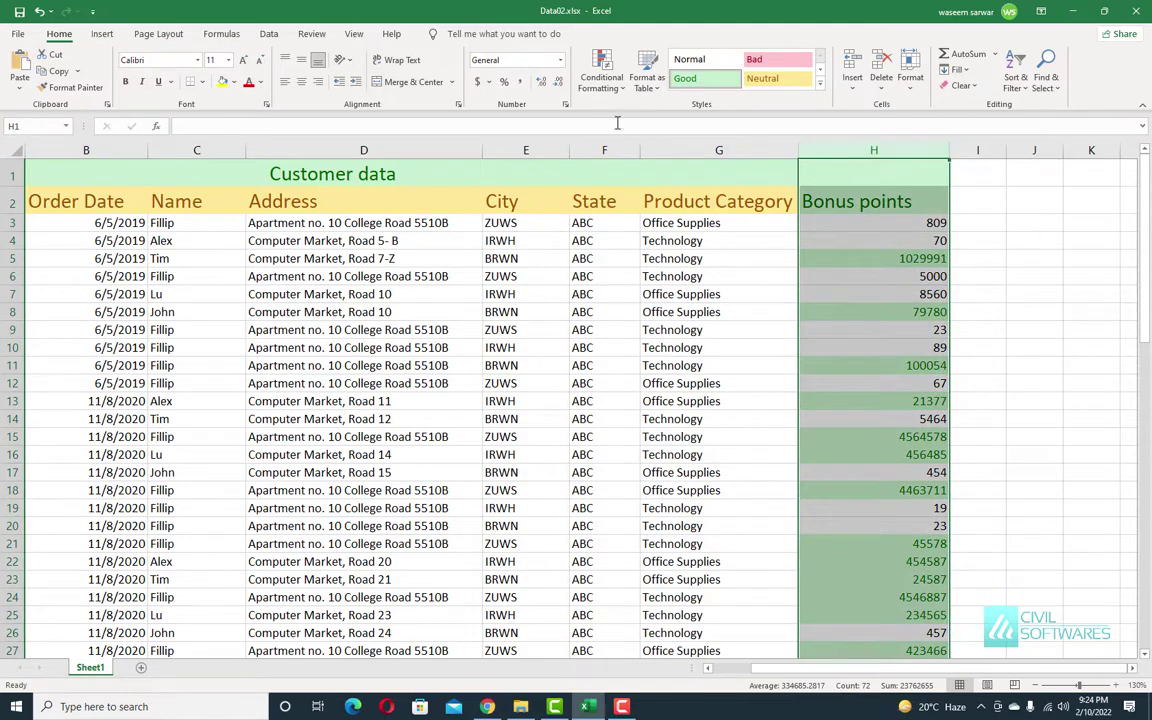
pyautogui.click(614, 91)
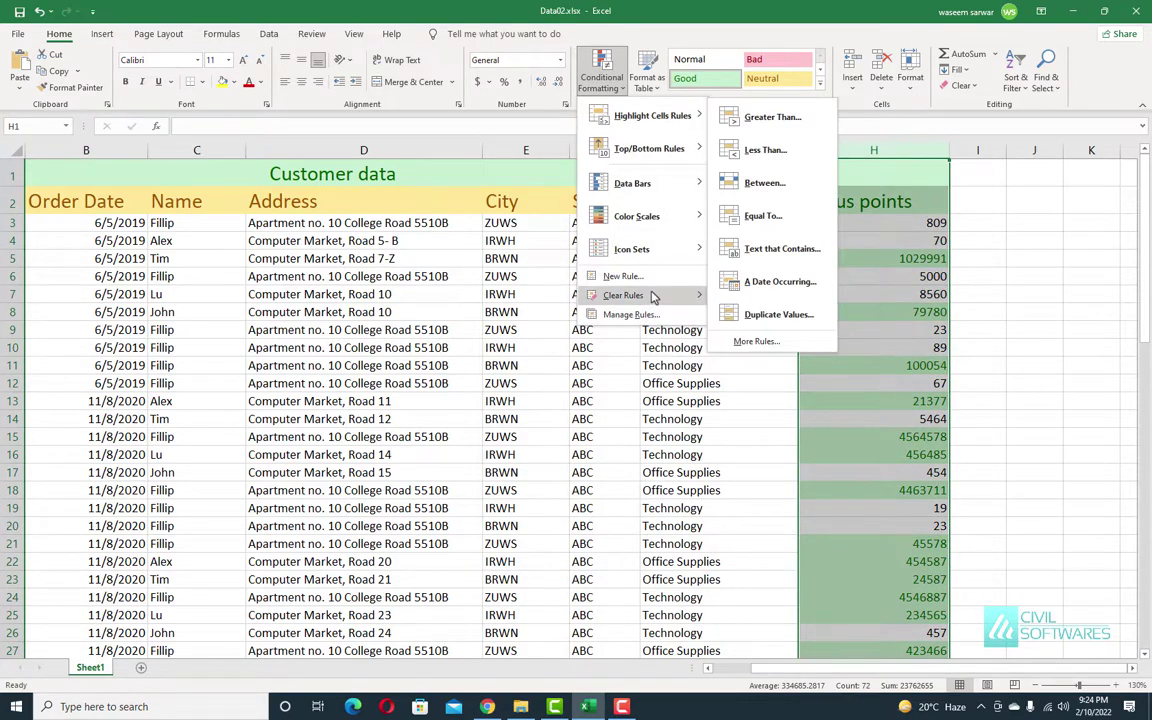
pyautogui.moveTo(636, 295)
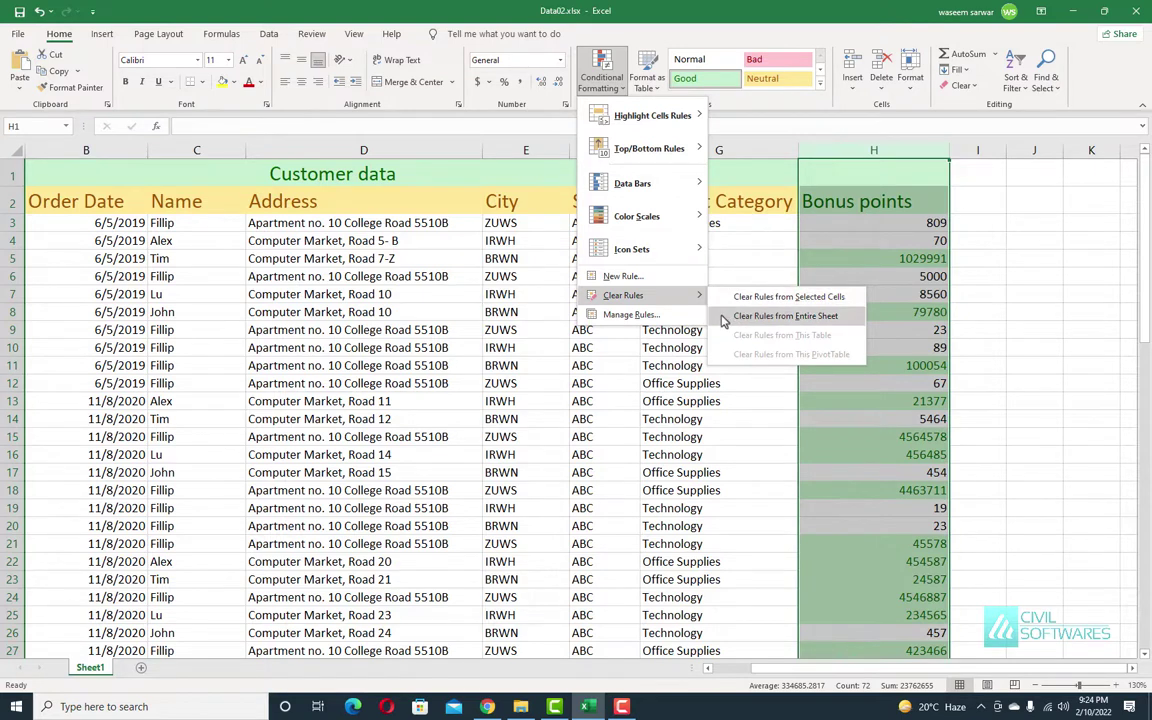
pyautogui.click(724, 297)
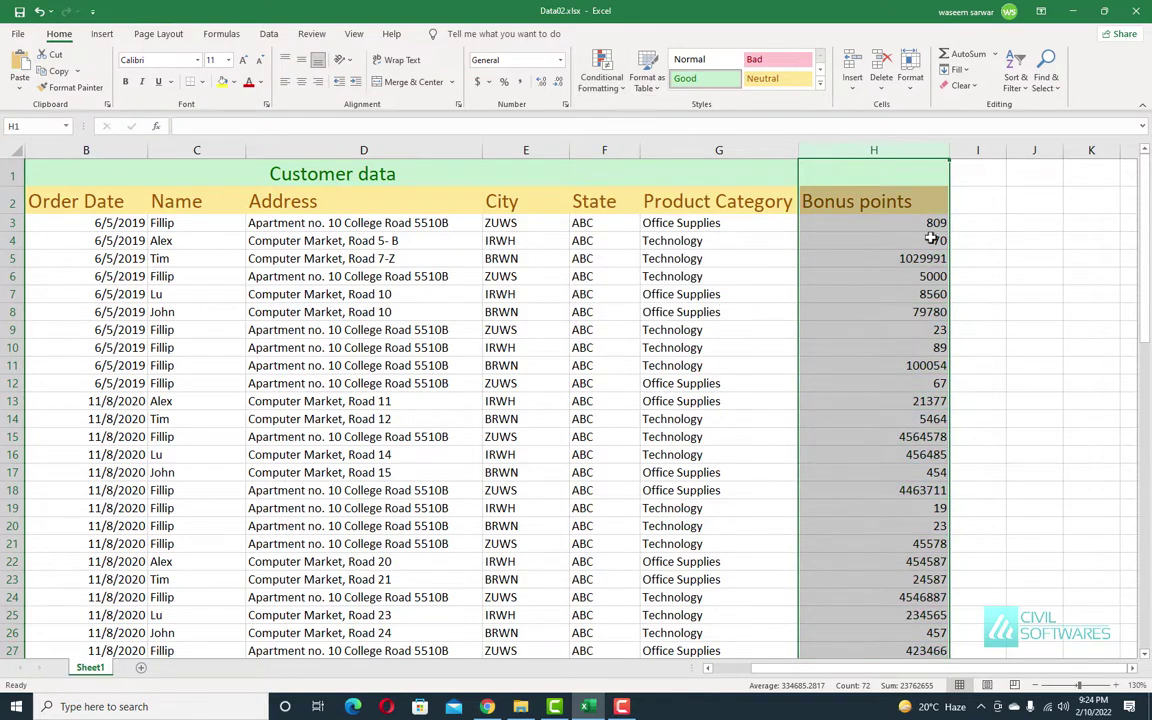
pyautogui.click(983, 202)
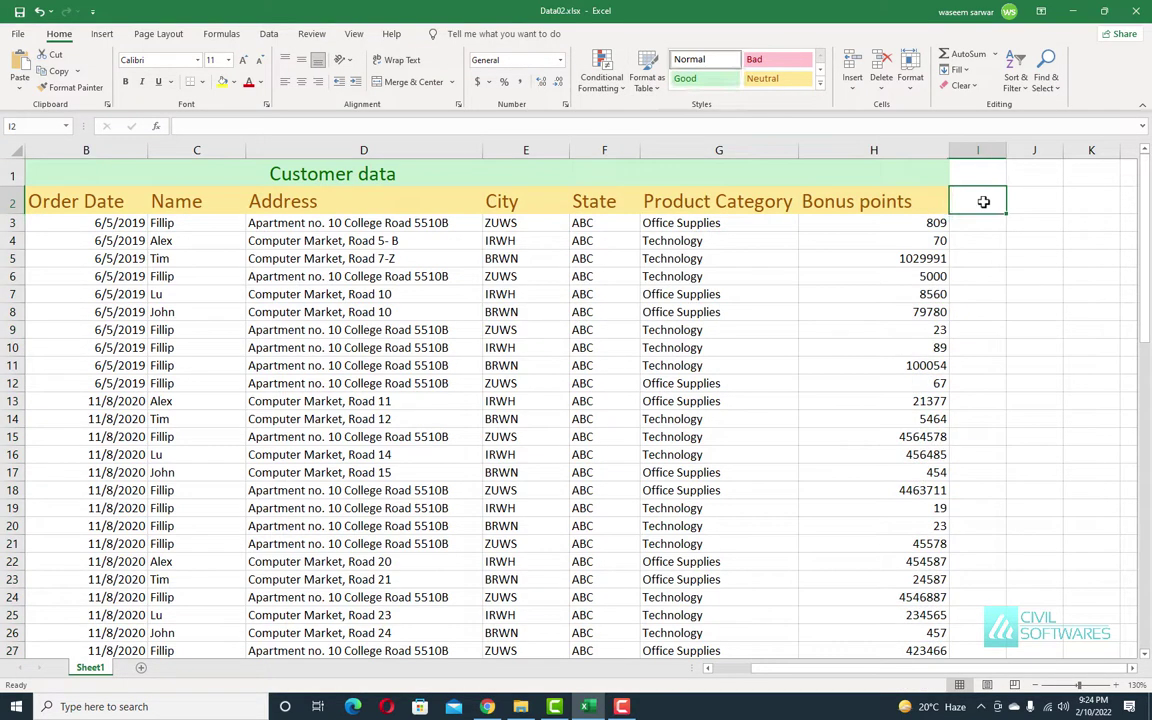
pyautogui.click(916, 150)
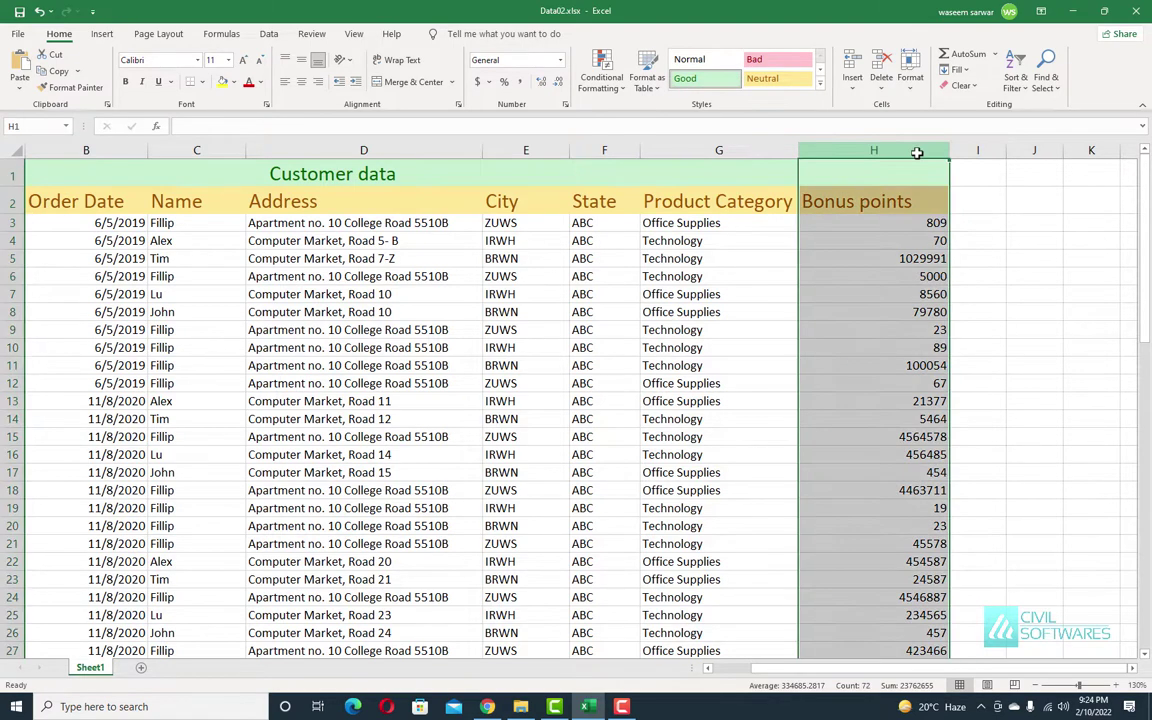
# - Apply Green Data Bar gradient fill to column H and scroll through the bars, checking H5 (1029991)
pyautogui.click(612, 88)
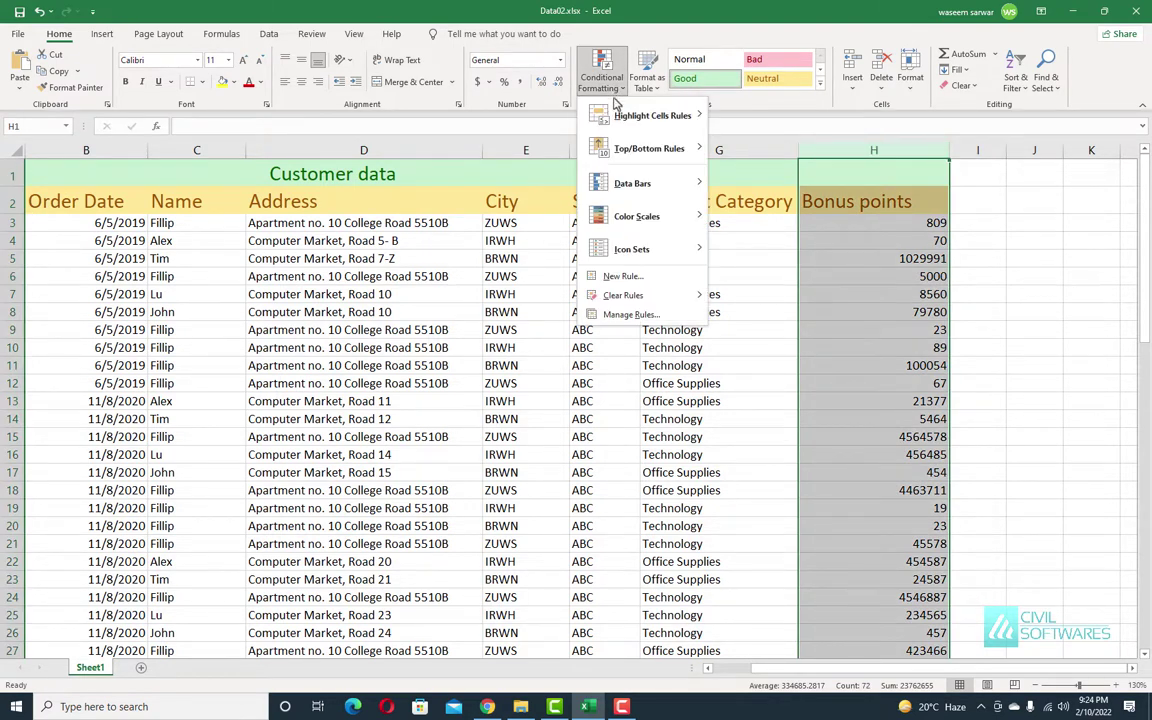
pyautogui.moveTo(632, 183)
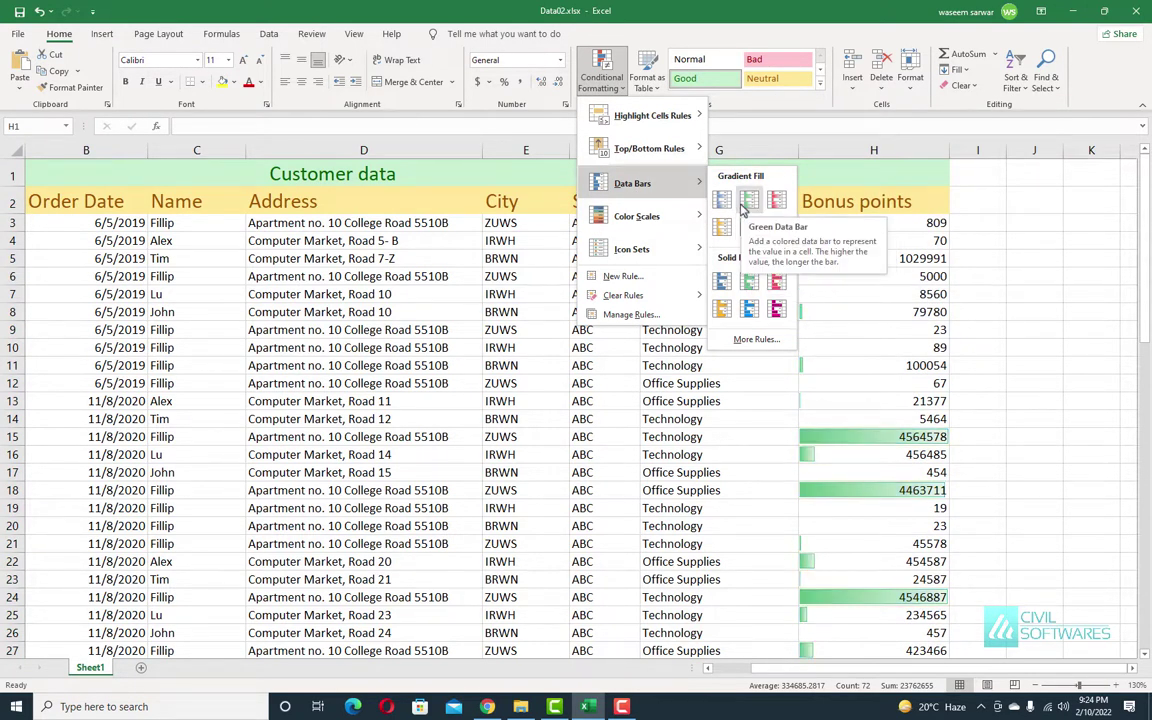
pyautogui.click(743, 205)
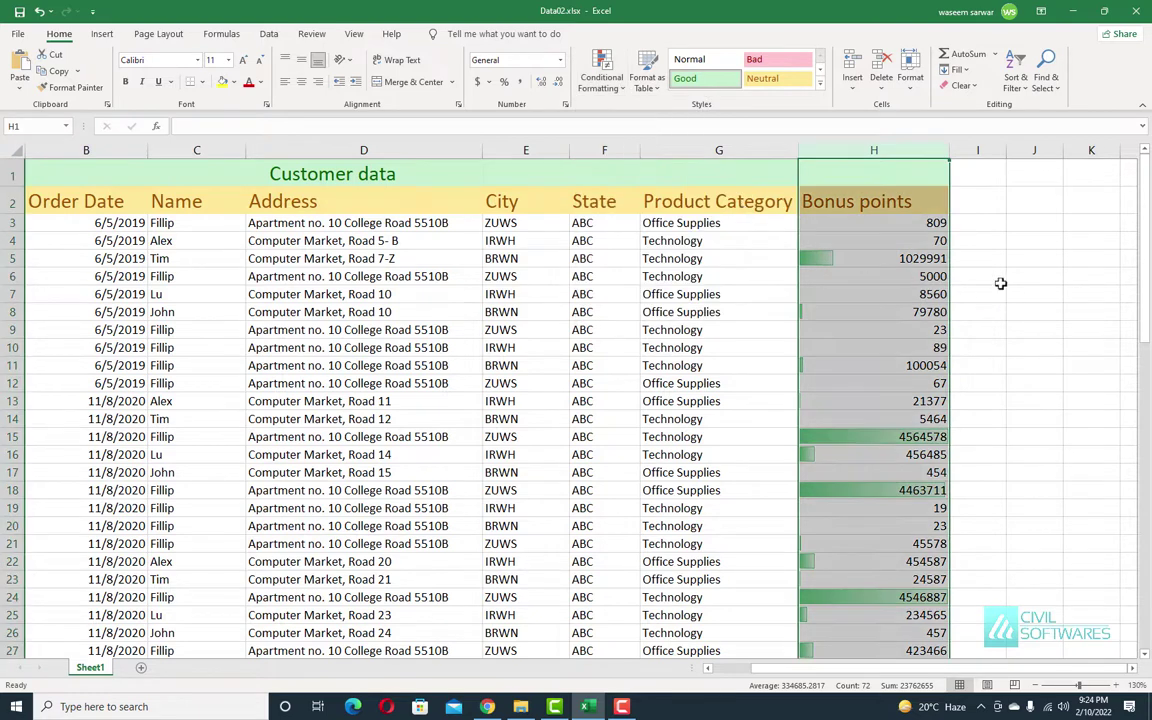
pyautogui.click(997, 283)
pyautogui.click(918, 258)
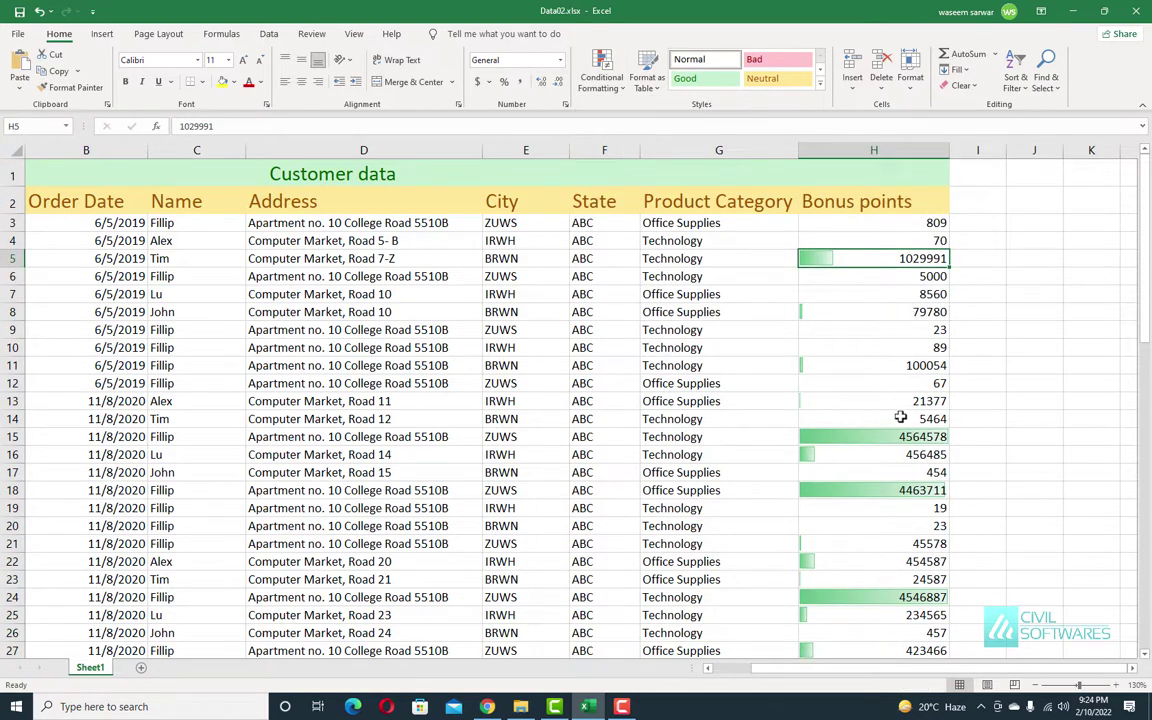
pyautogui.scroll(-1, 887, 504)
pyautogui.scroll(-5, 888, 504)
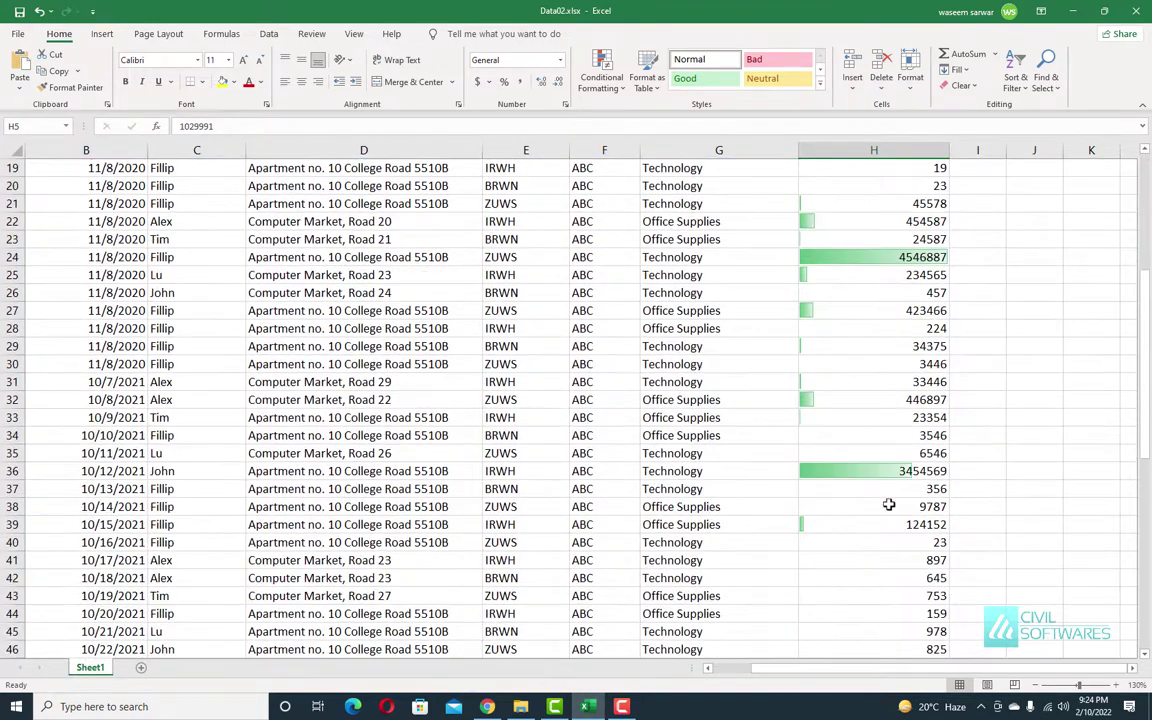
pyautogui.scroll(-1, 888, 504)
pyautogui.scroll(-4, 888, 504)
pyautogui.scroll(-2, 888, 504)
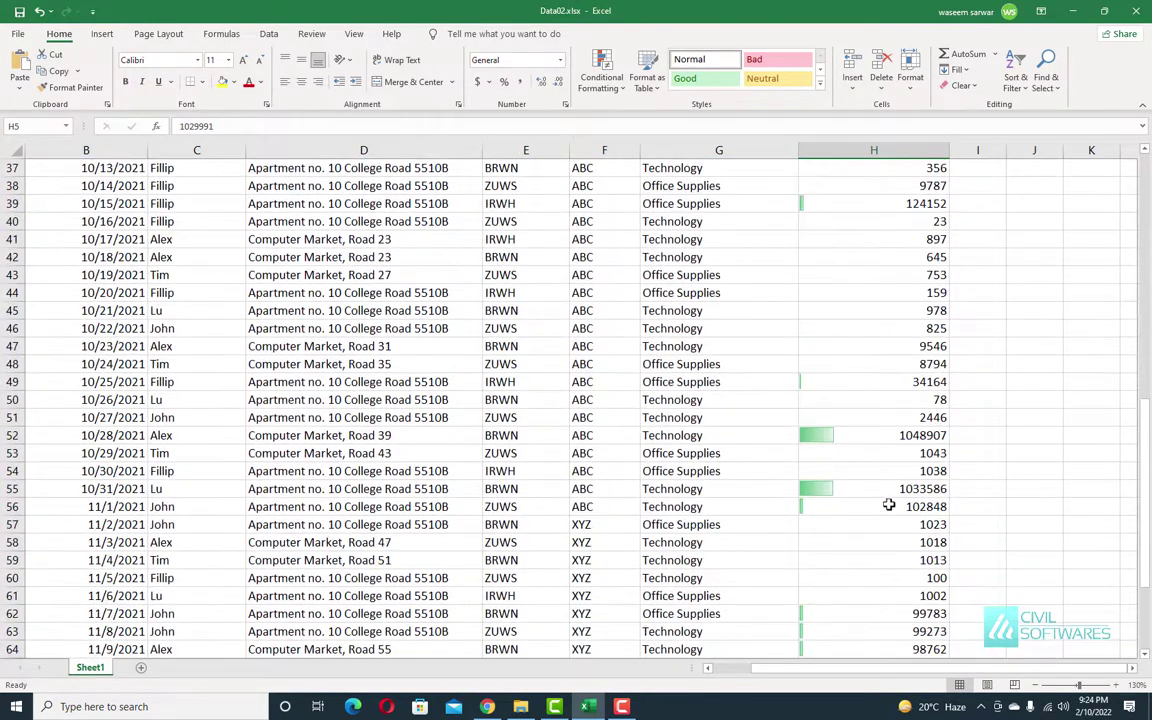
pyautogui.scroll(-3, 888, 504)
pyautogui.scroll(7, 888, 502)
pyautogui.scroll(6, 889, 490)
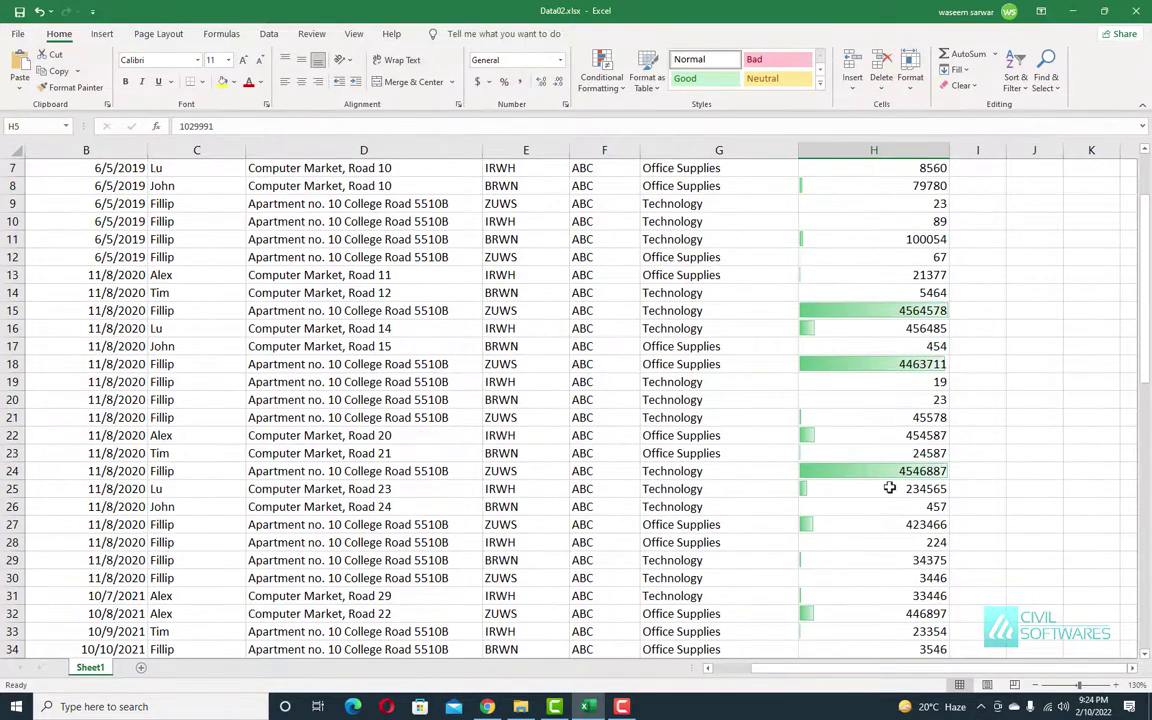
pyautogui.scroll(2, 889, 487)
# - Add the 3 Arrows (Colored) directional icon set to column H and review the arrows
pyautogui.click(900, 153)
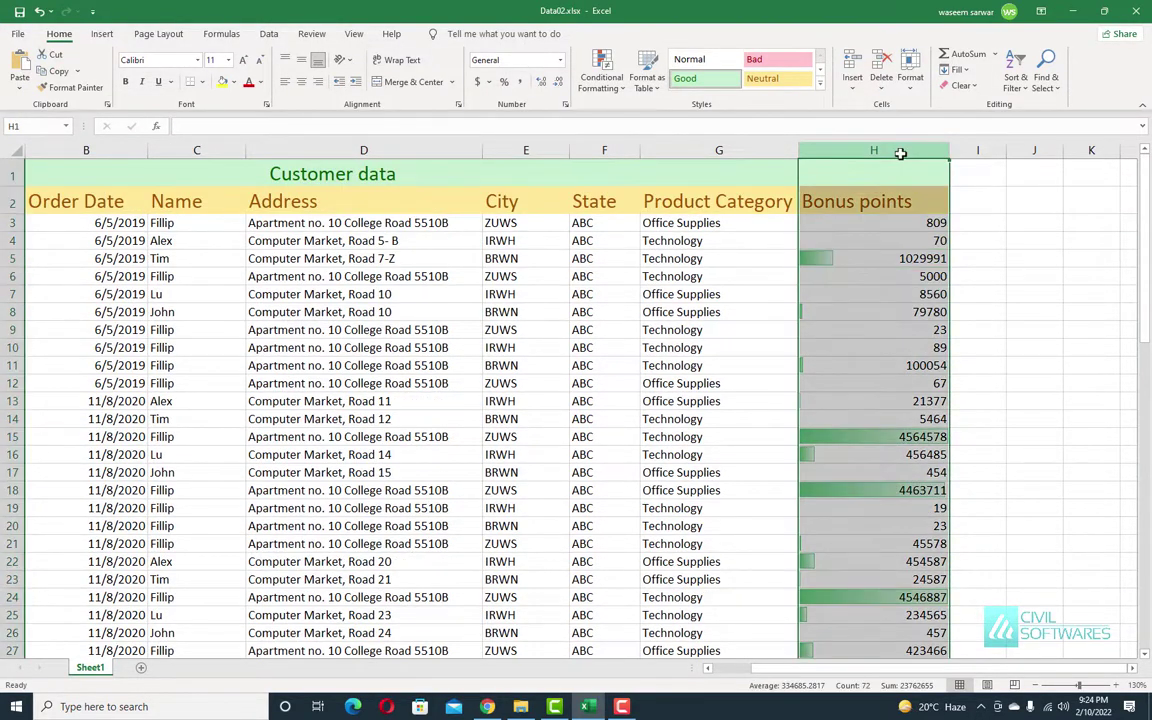
pyautogui.click(601, 78)
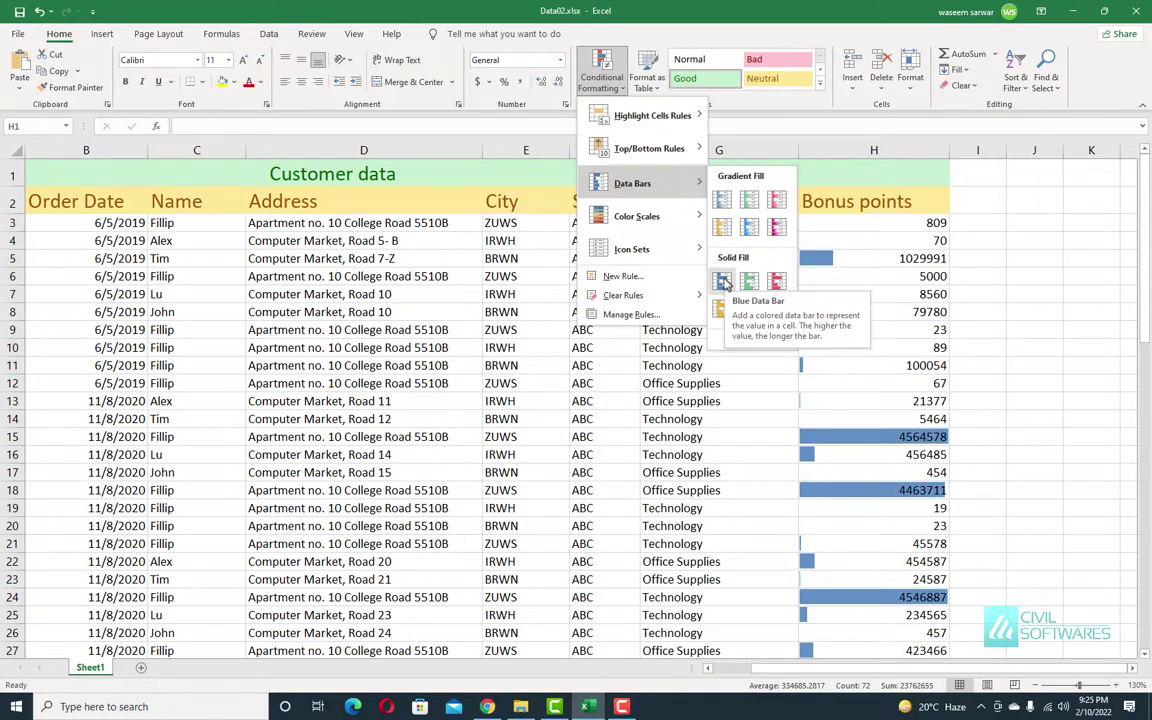
pyautogui.moveTo(632, 249)
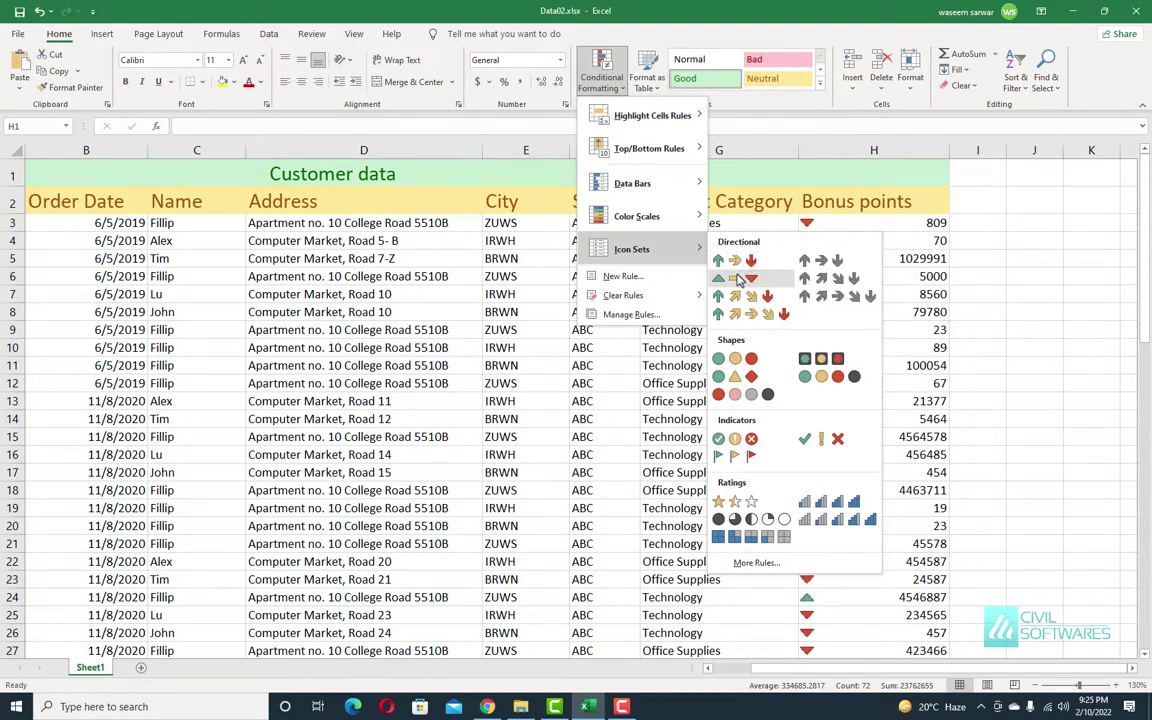
pyautogui.click(735, 260)
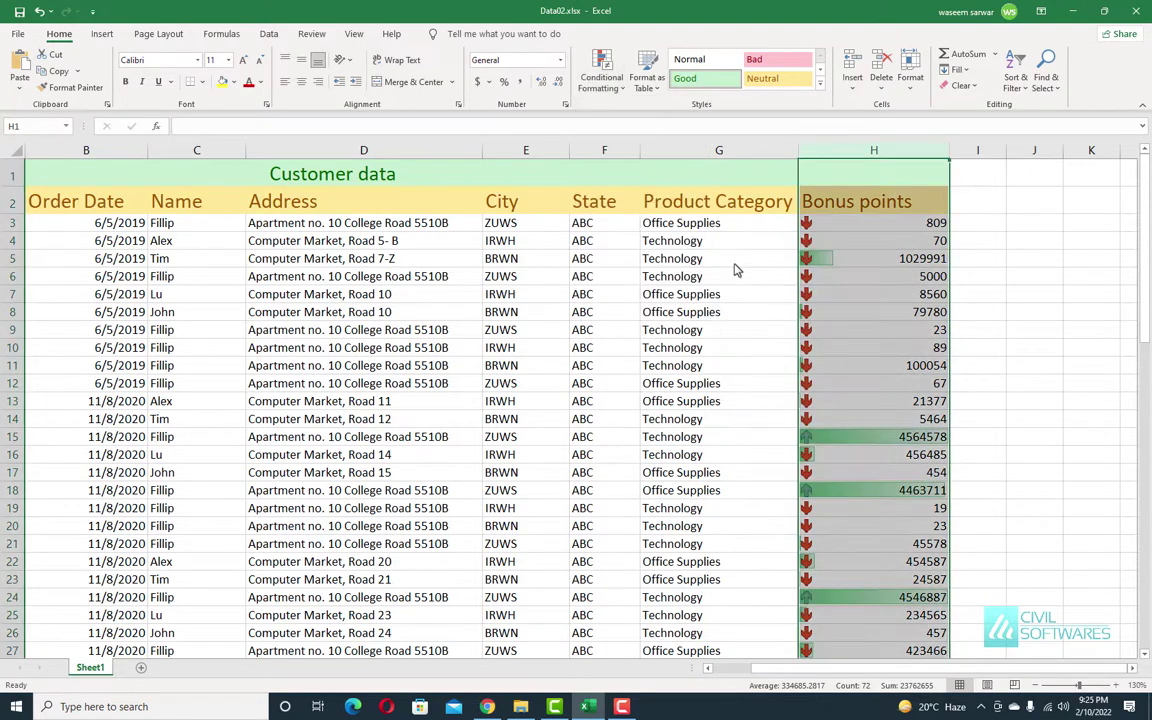
pyautogui.click(1026, 290)
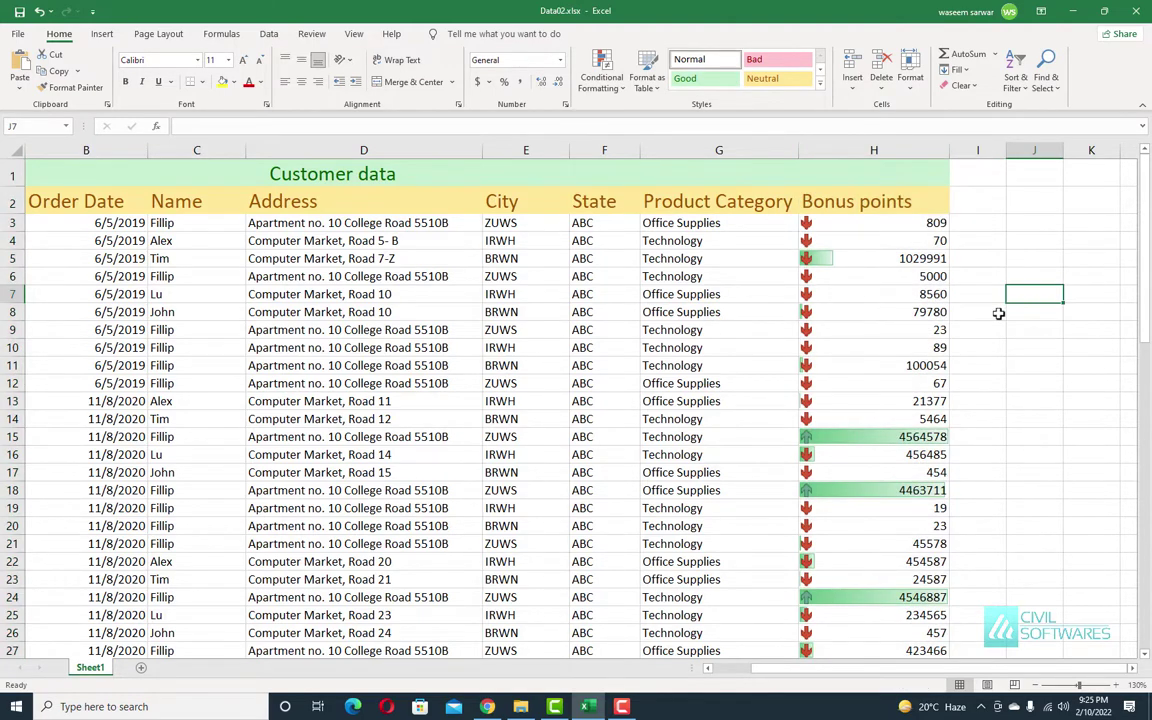
pyautogui.scroll(-5, 997, 314)
pyautogui.scroll(5, 997, 314)
# - Clear rules from selected column H, removing arrows and data bars, then reselect it
pyautogui.click(916, 152)
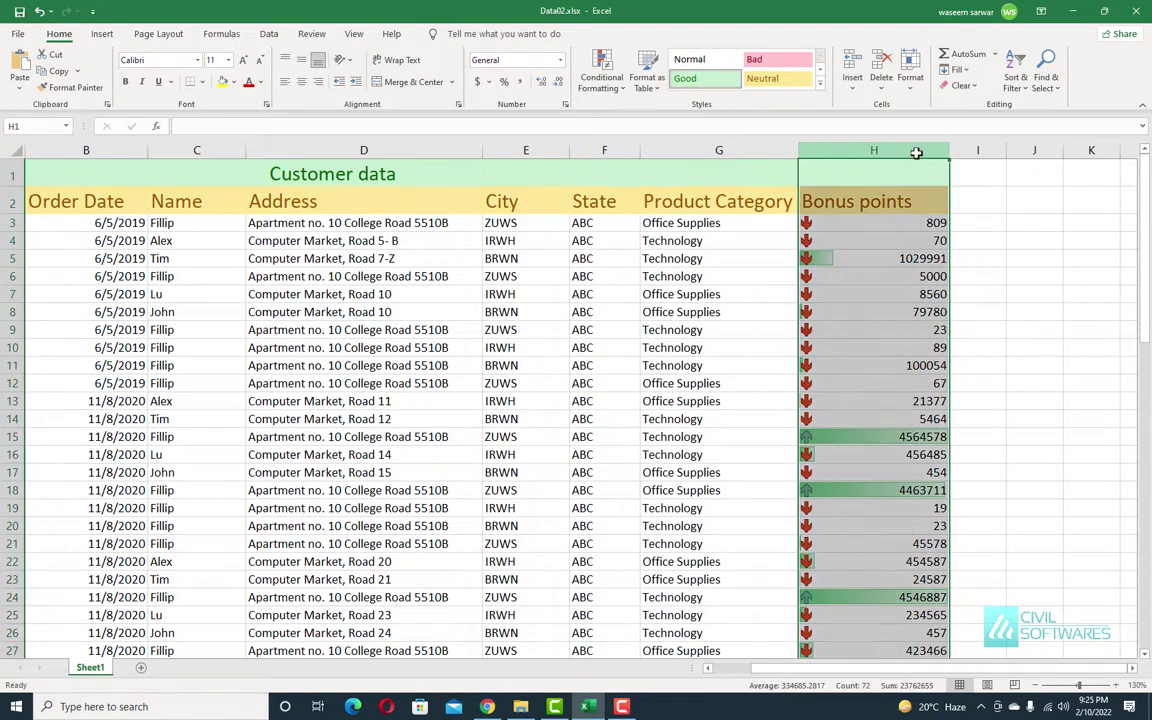
pyautogui.click(602, 82)
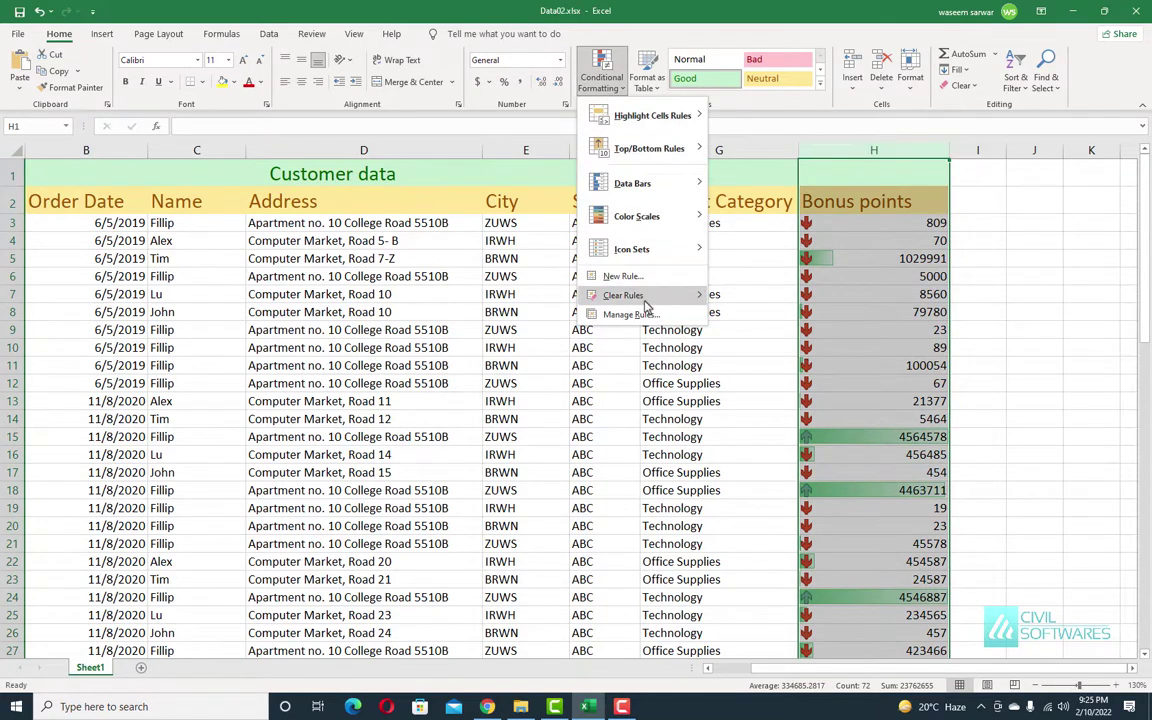
pyautogui.moveTo(624, 295)
pyautogui.click(750, 316)
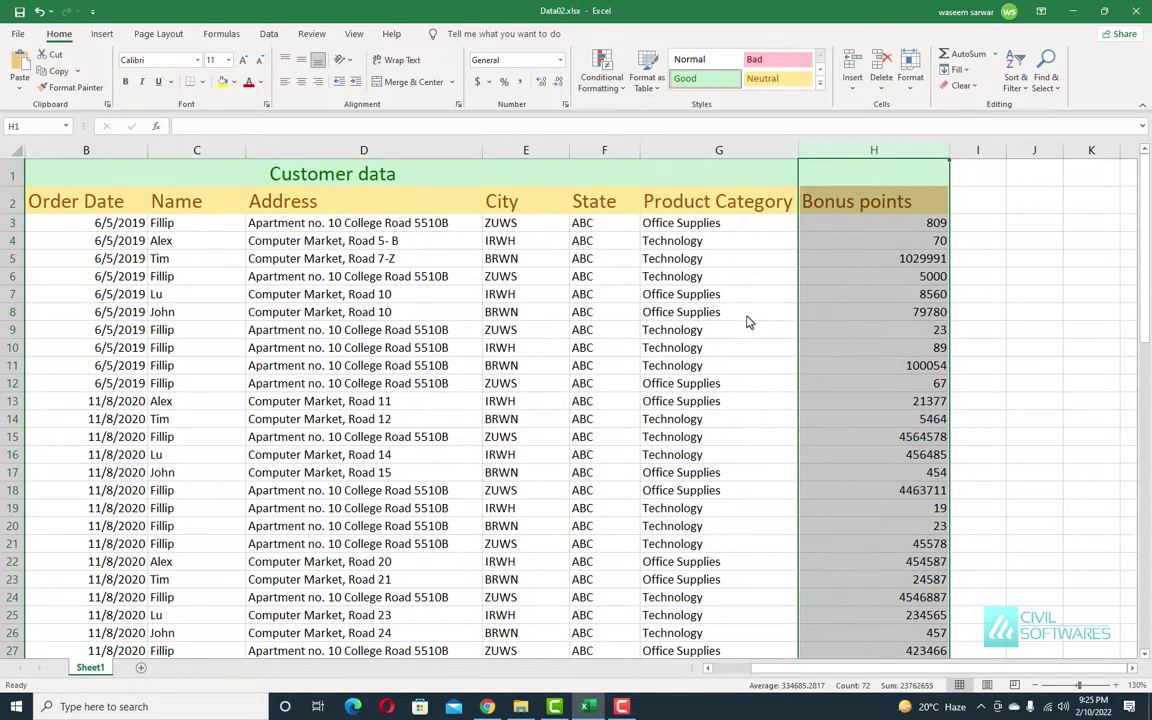
pyautogui.click(993, 207)
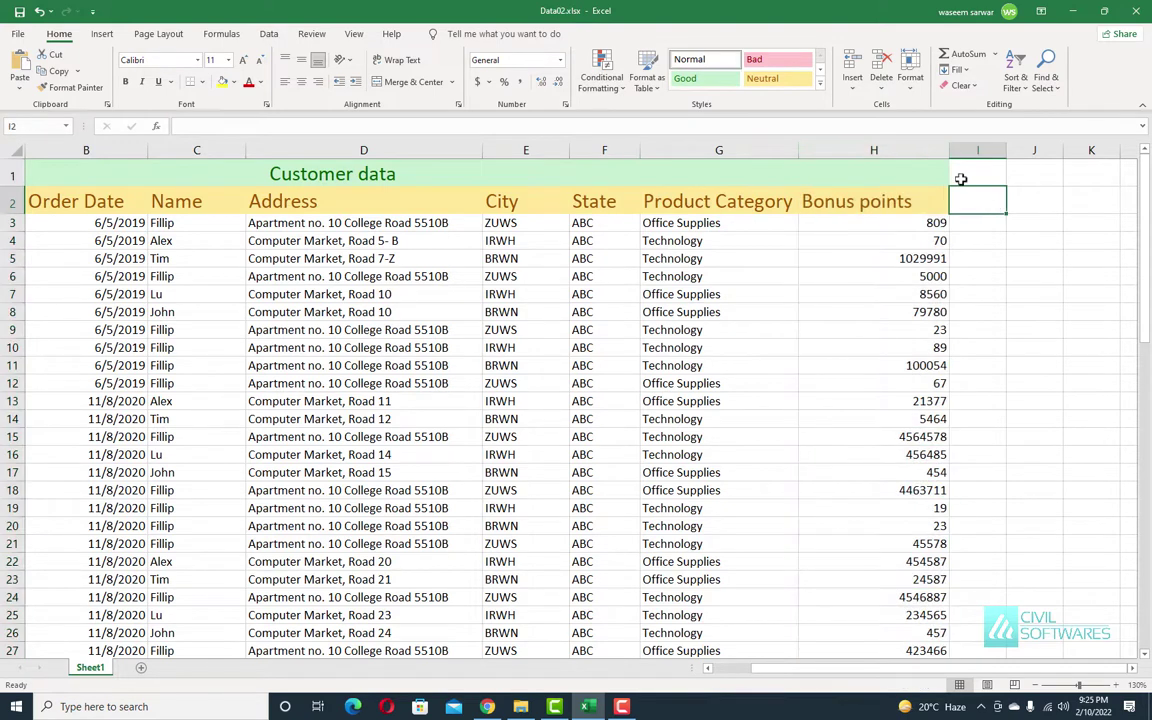
pyautogui.click(910, 149)
# - Add a Less Than 100 rule to column H with yellow fill and dark yellow text
pyautogui.click(601, 76)
pyautogui.moveTo(650, 116)
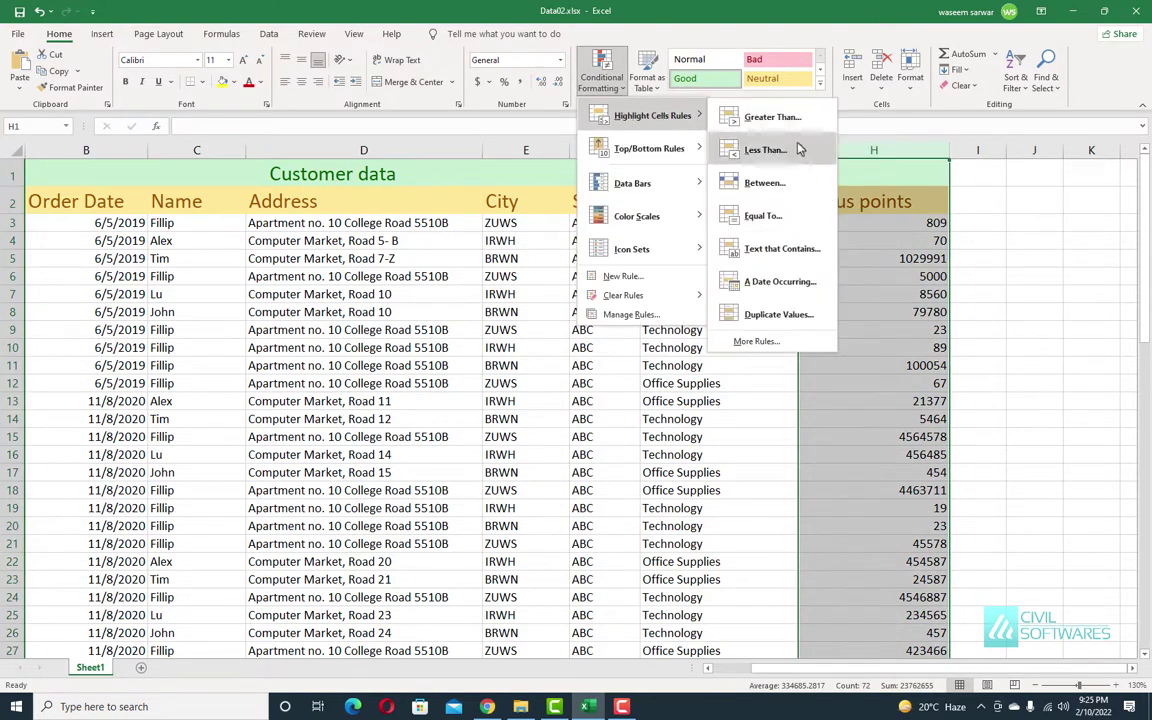
pyautogui.click(800, 152)
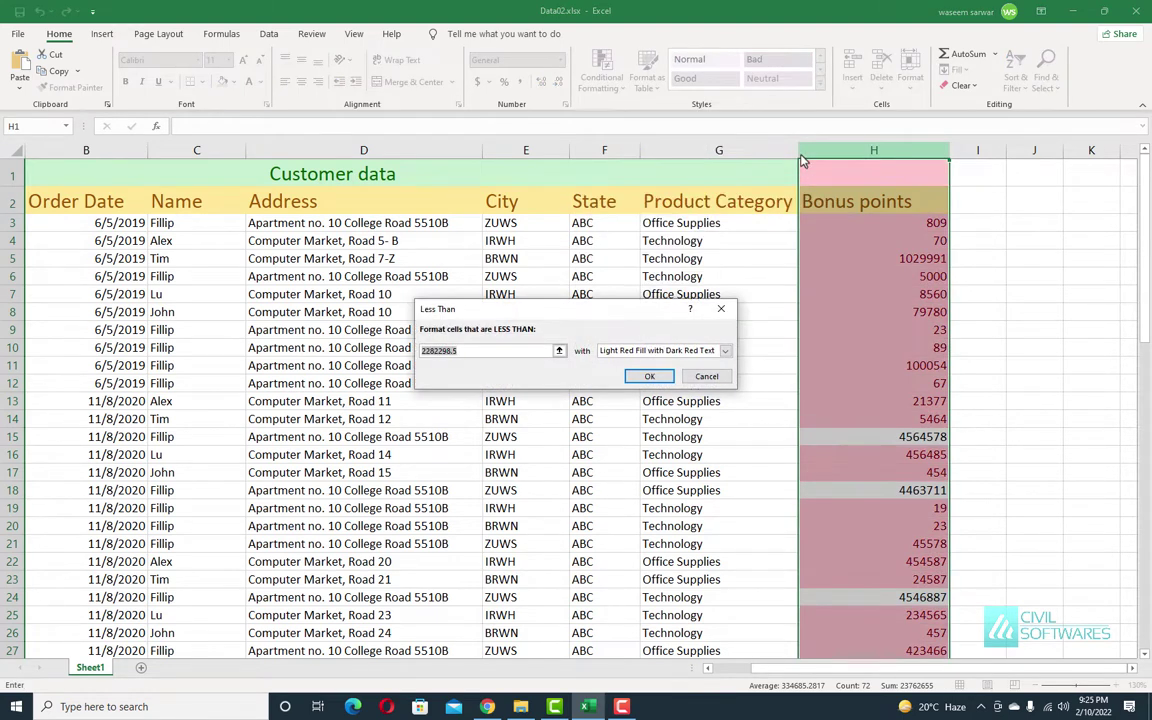
pyautogui.write('1')
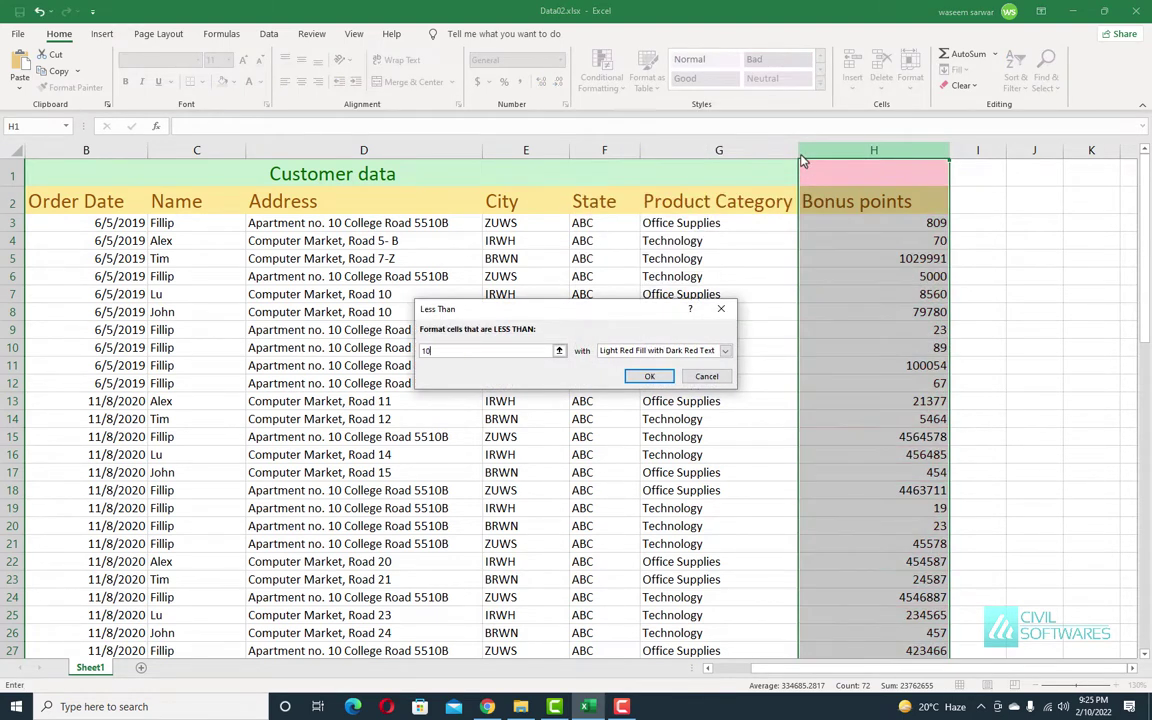
pyautogui.write('000')
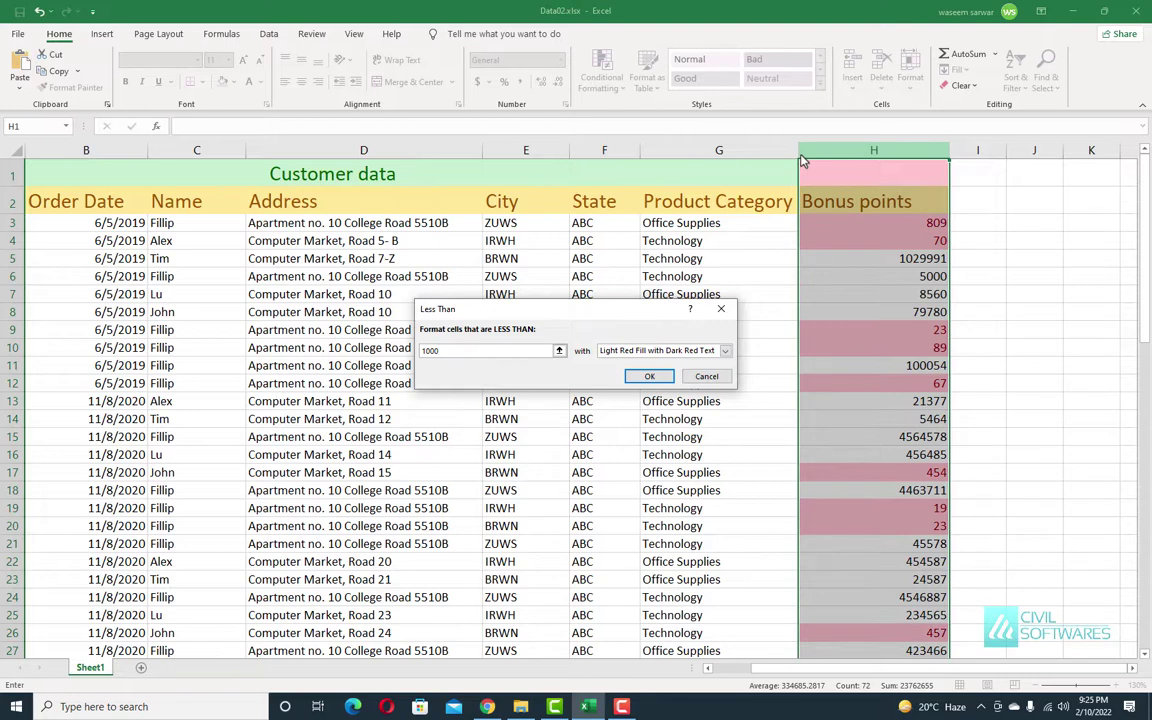
pyautogui.press('BackSpace')
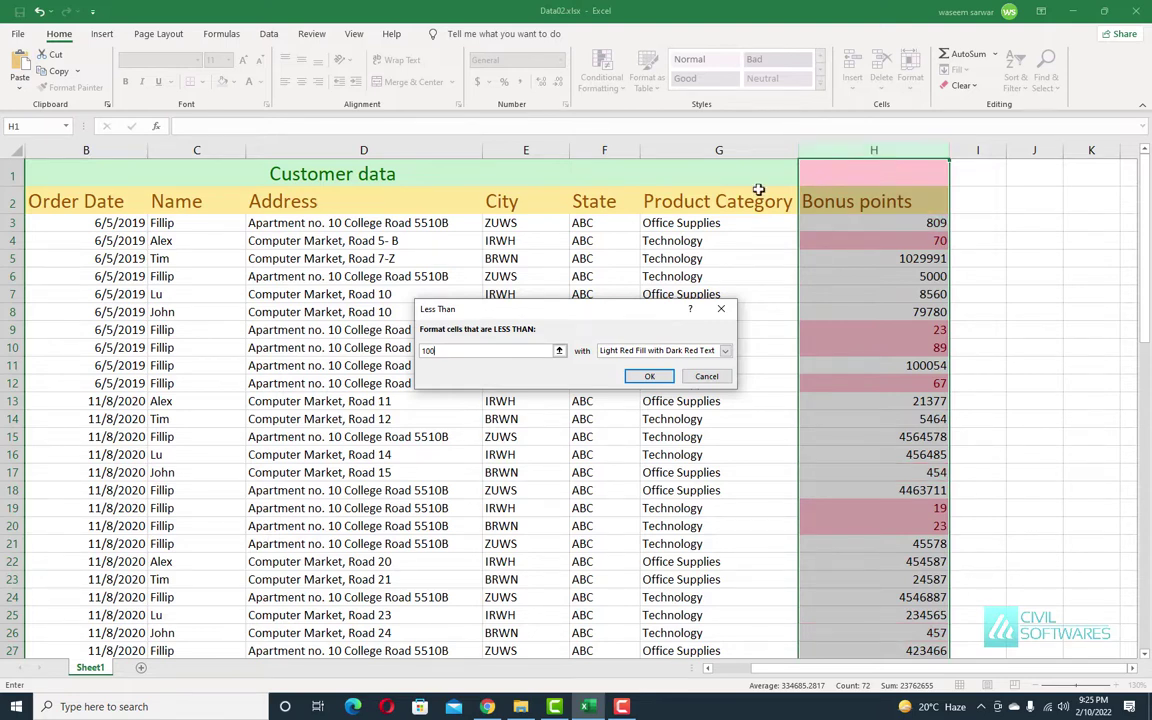
pyautogui.click(725, 351)
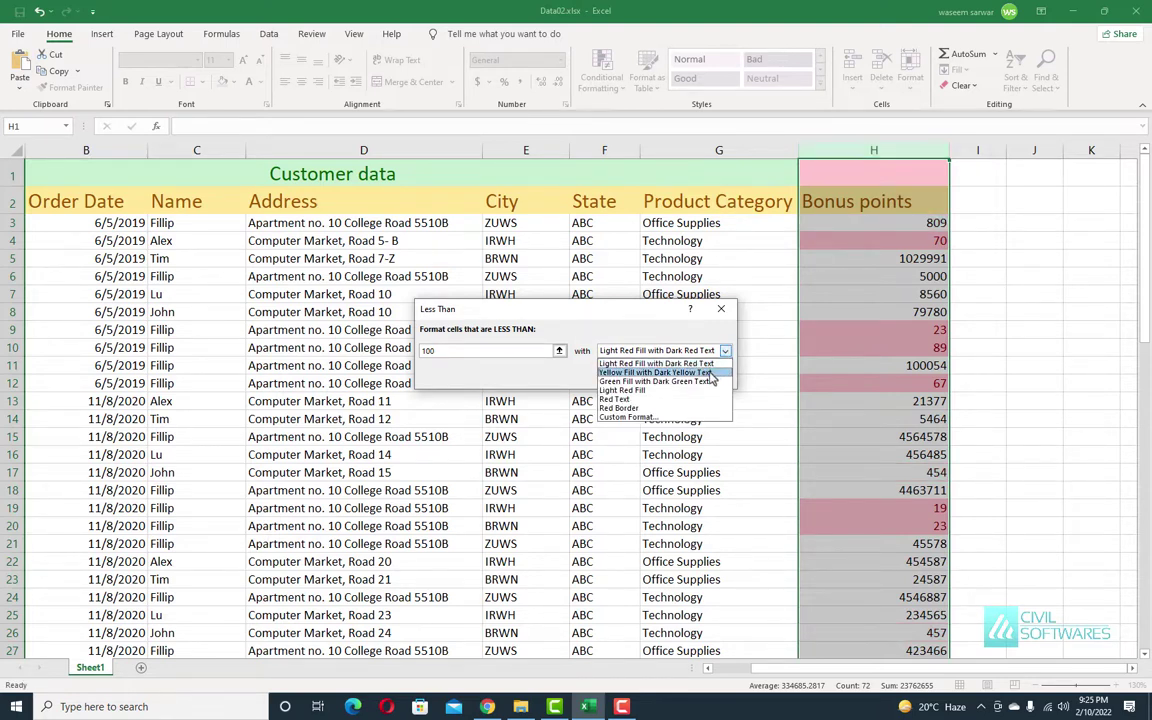
pyautogui.click(709, 373)
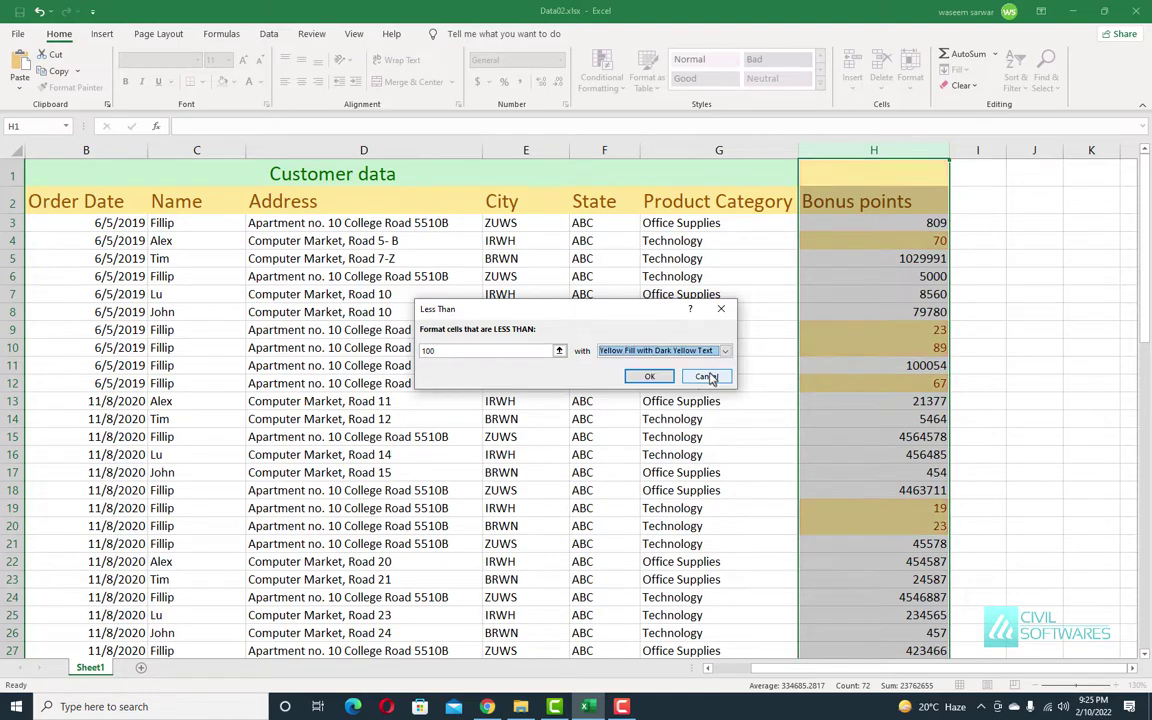
pyautogui.click(656, 377)
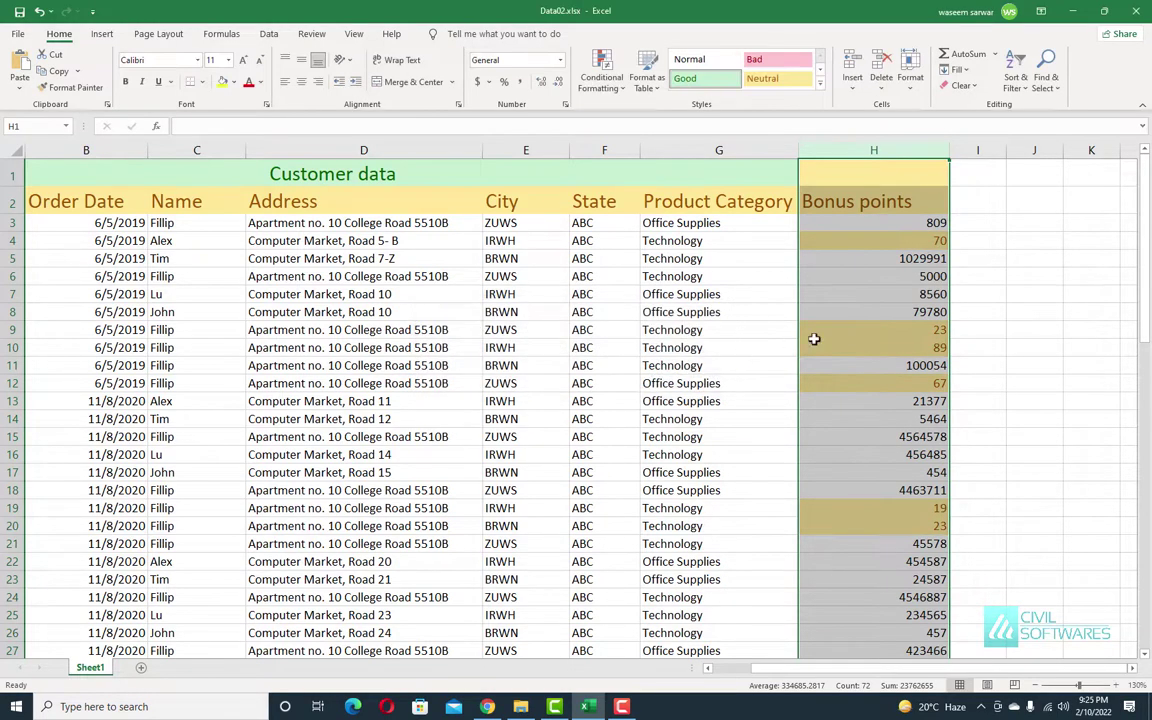
# - Deselect the column and scroll to check the yellow-highlighted values
pyautogui.click(997, 333)
pyautogui.scroll(-3, 928, 262)
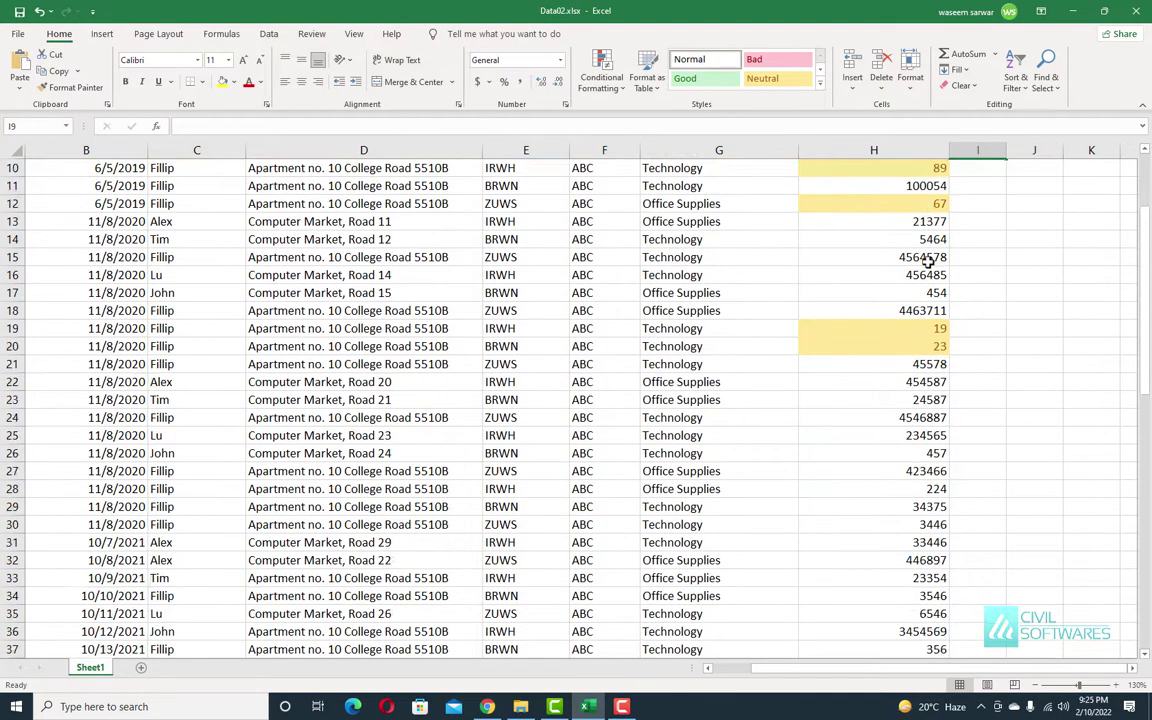
pyautogui.scroll(-6, 928, 260)
pyautogui.scroll(7, 932, 320)
pyautogui.scroll(3, 900, 385)
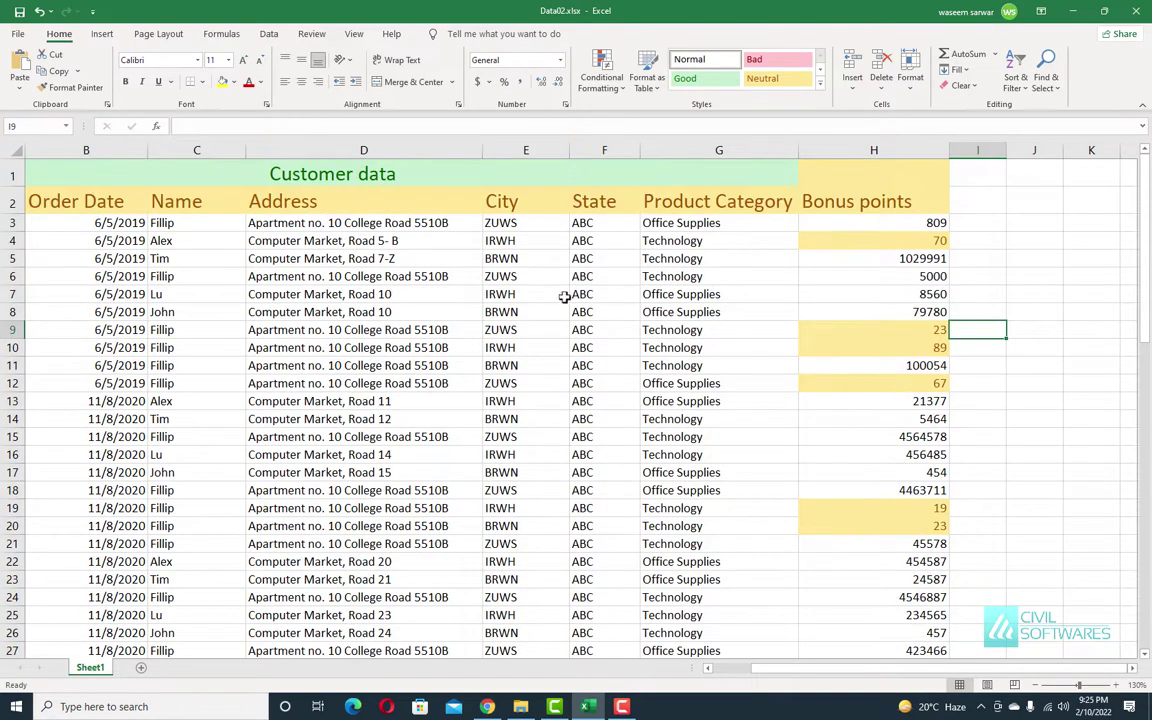
# - Apply a Text that Contains 'fillip' rule to column C with yellow fill and dark yellow text
pyautogui.click(221, 176)
pyautogui.click(221, 150)
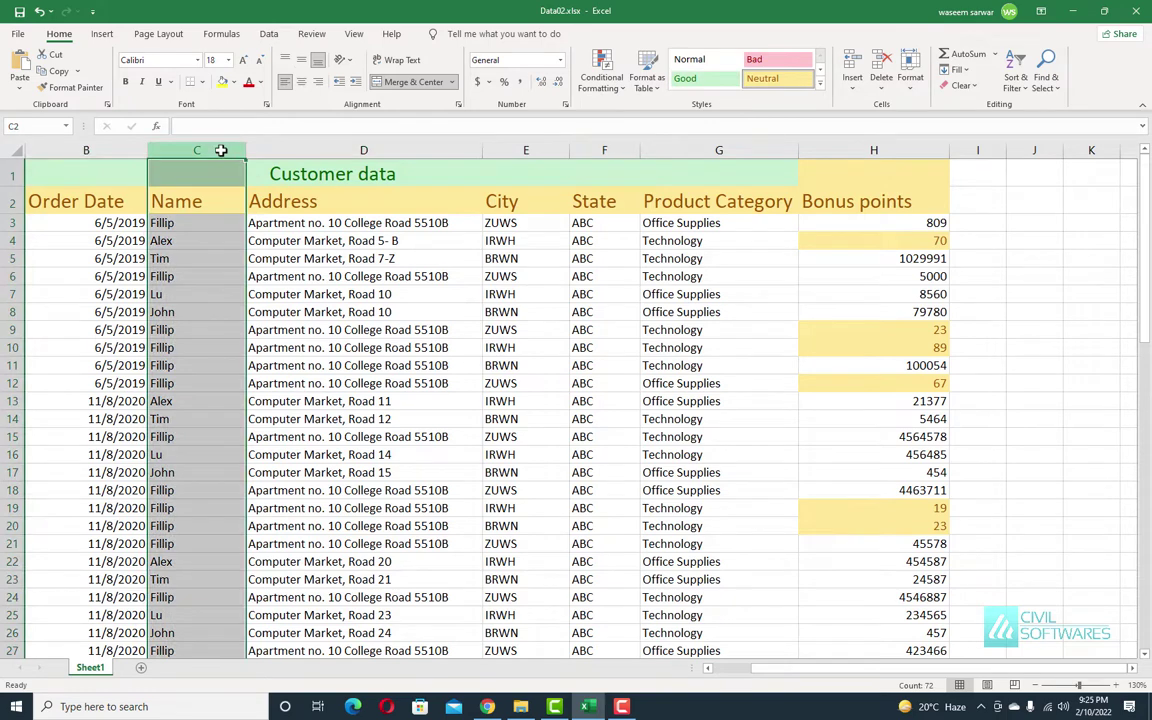
pyautogui.click(601, 88)
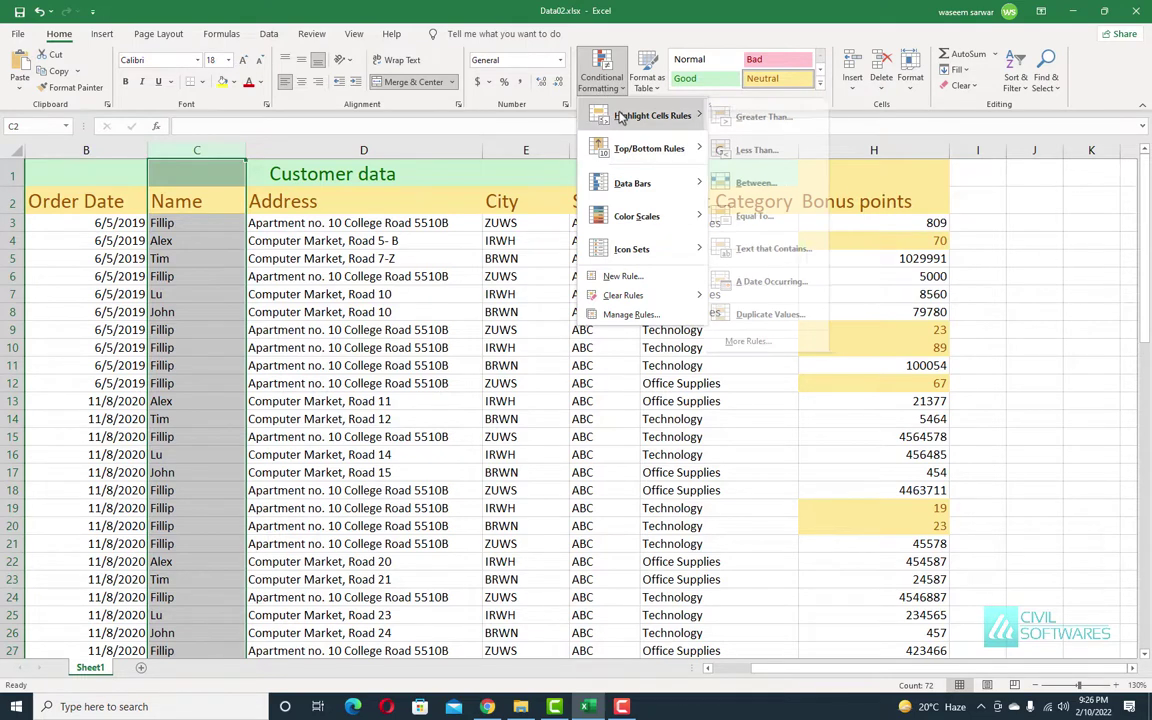
pyautogui.moveTo(652, 116)
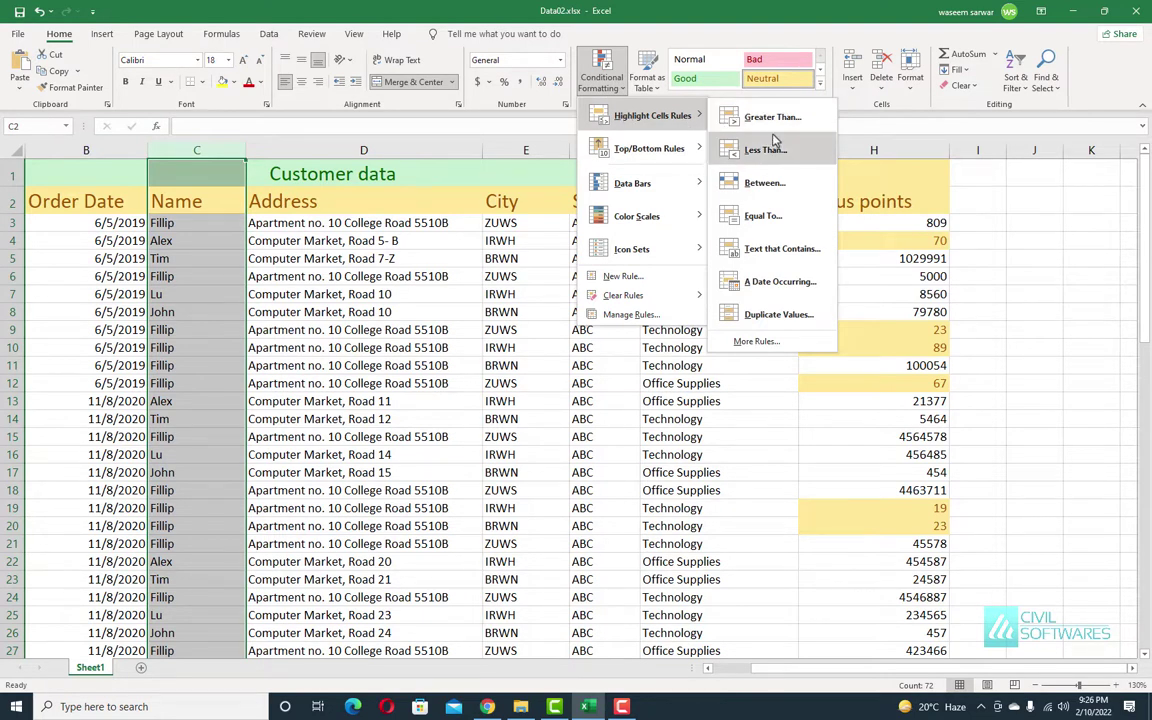
pyautogui.click(784, 250)
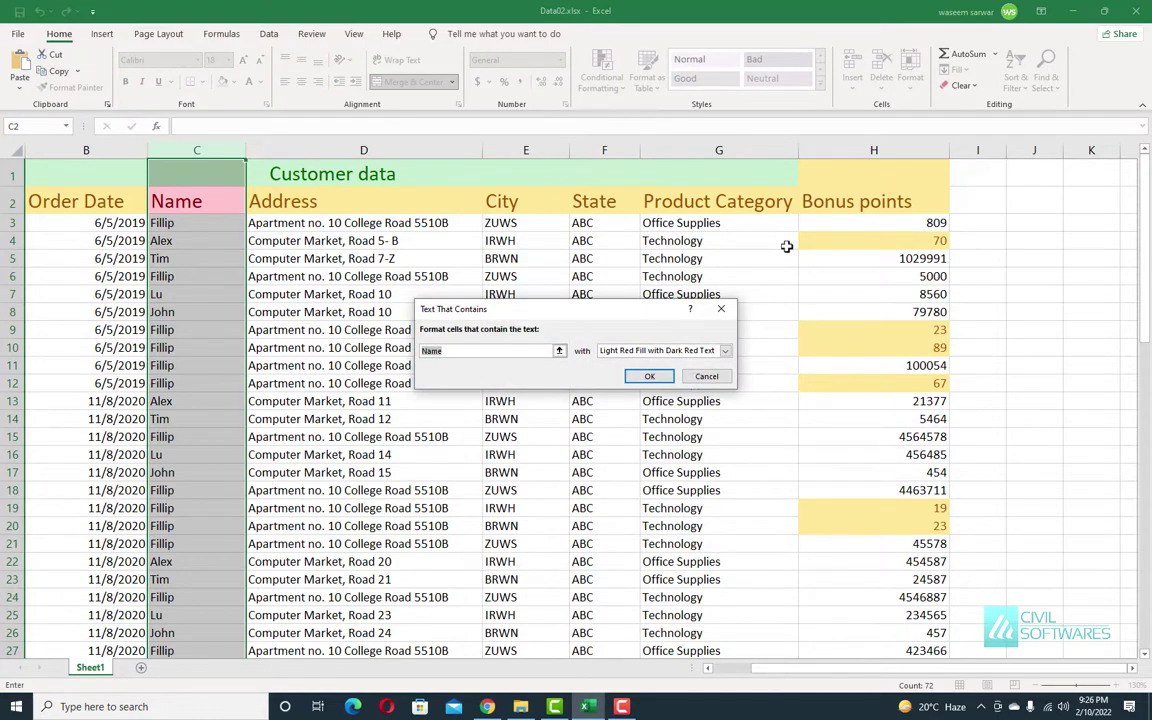
pyautogui.write('fillip')
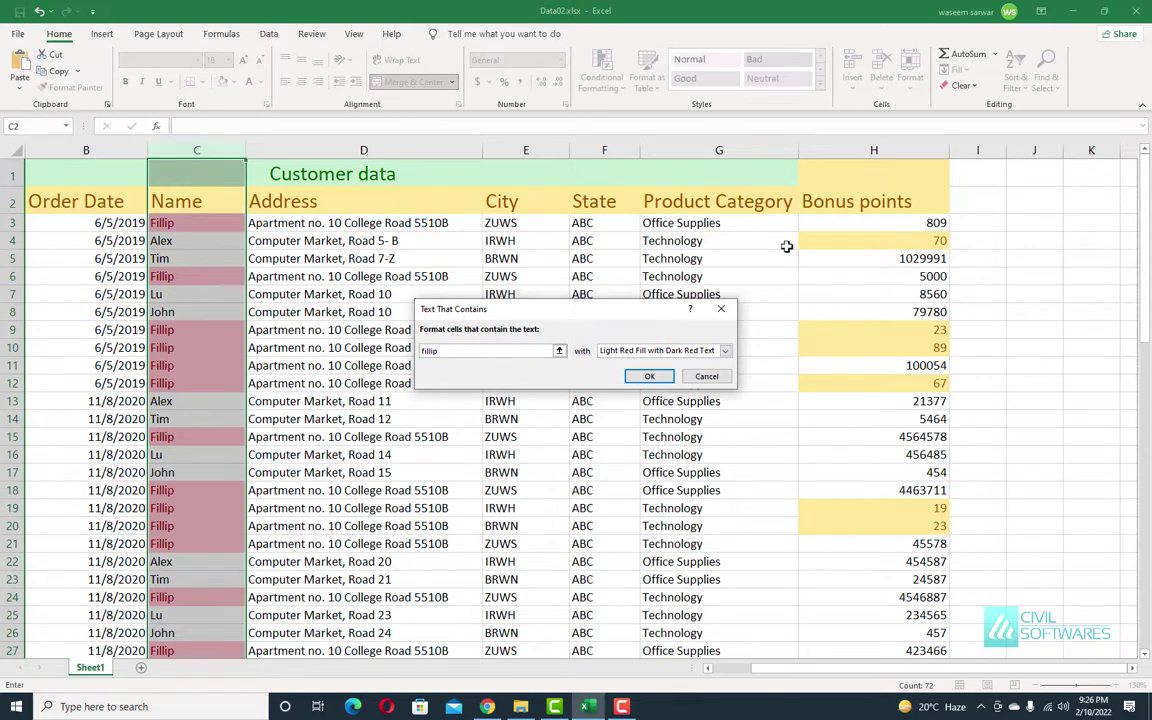
pyautogui.click(725, 351)
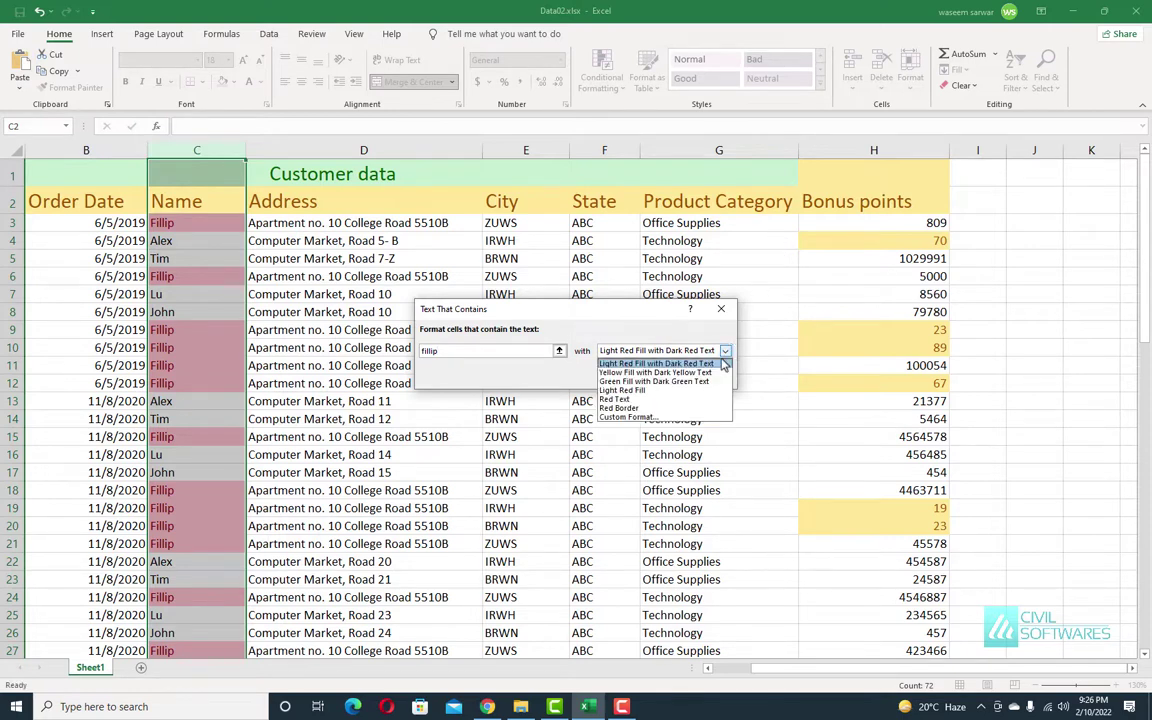
pyautogui.click(710, 373)
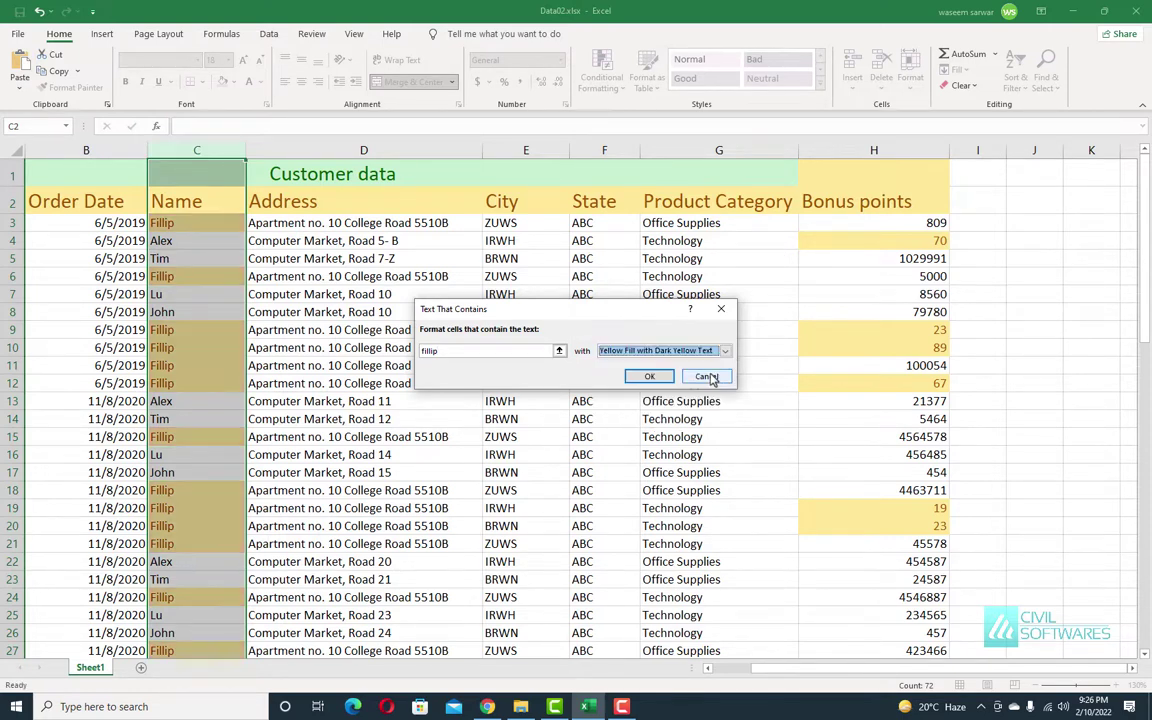
pyautogui.click(650, 378)
pyautogui.click(1020, 310)
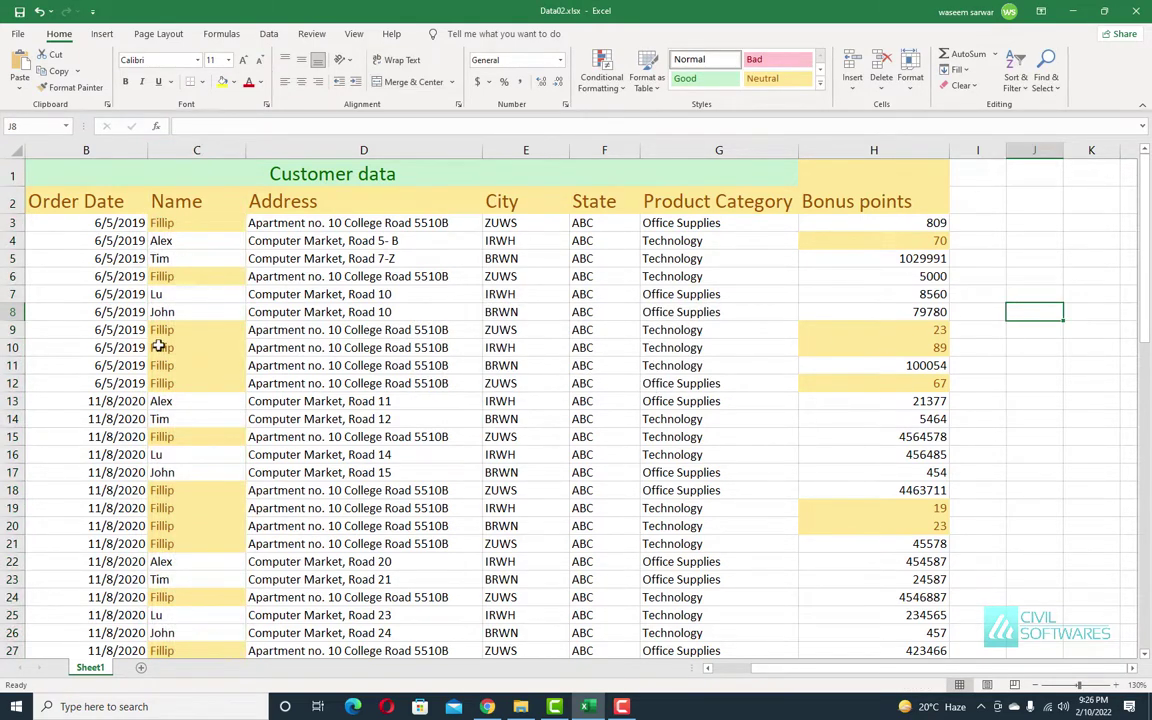
pyautogui.scroll(-3, 162, 341)
# - Clear every rule from the entire sheet, removing the Fillip and under-100 yellow highlights
pyautogui.scroll(3, 162, 341)
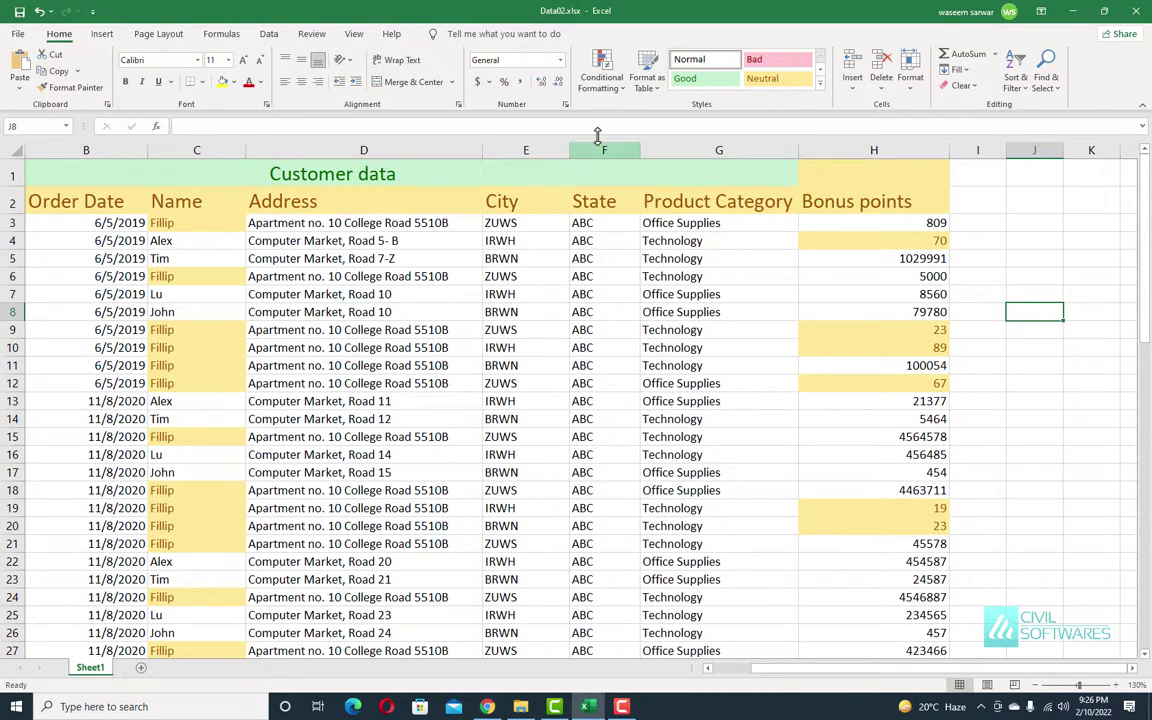
pyautogui.click(620, 92)
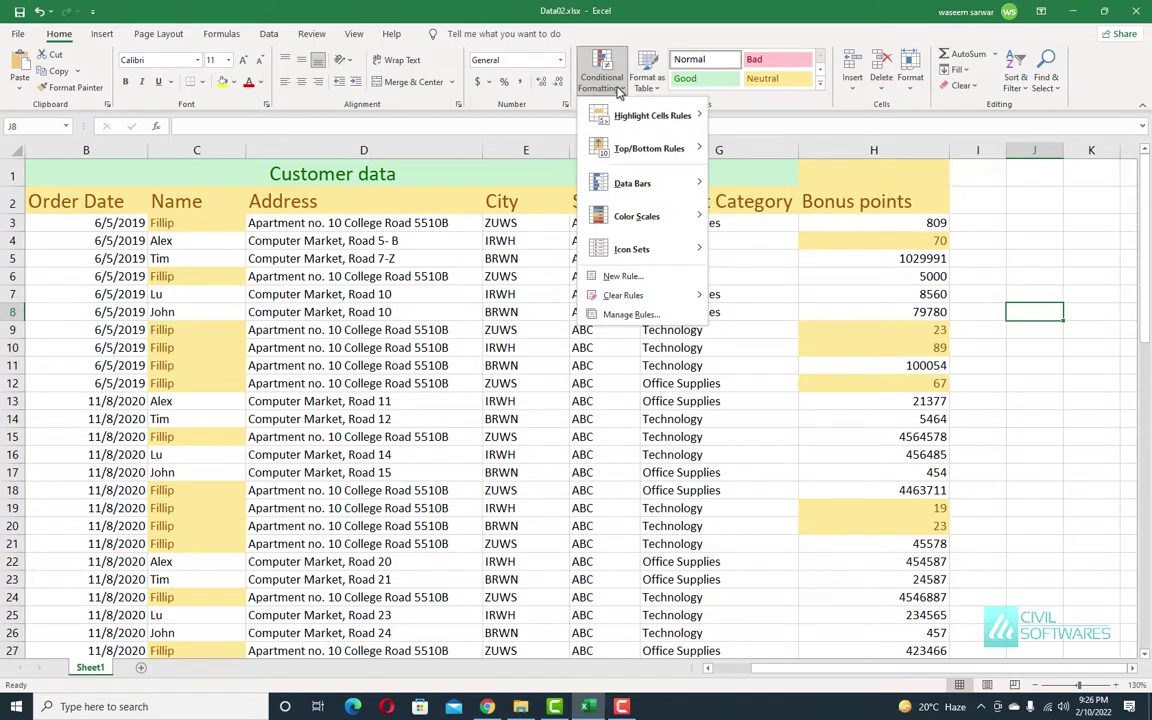
pyautogui.moveTo(623, 295)
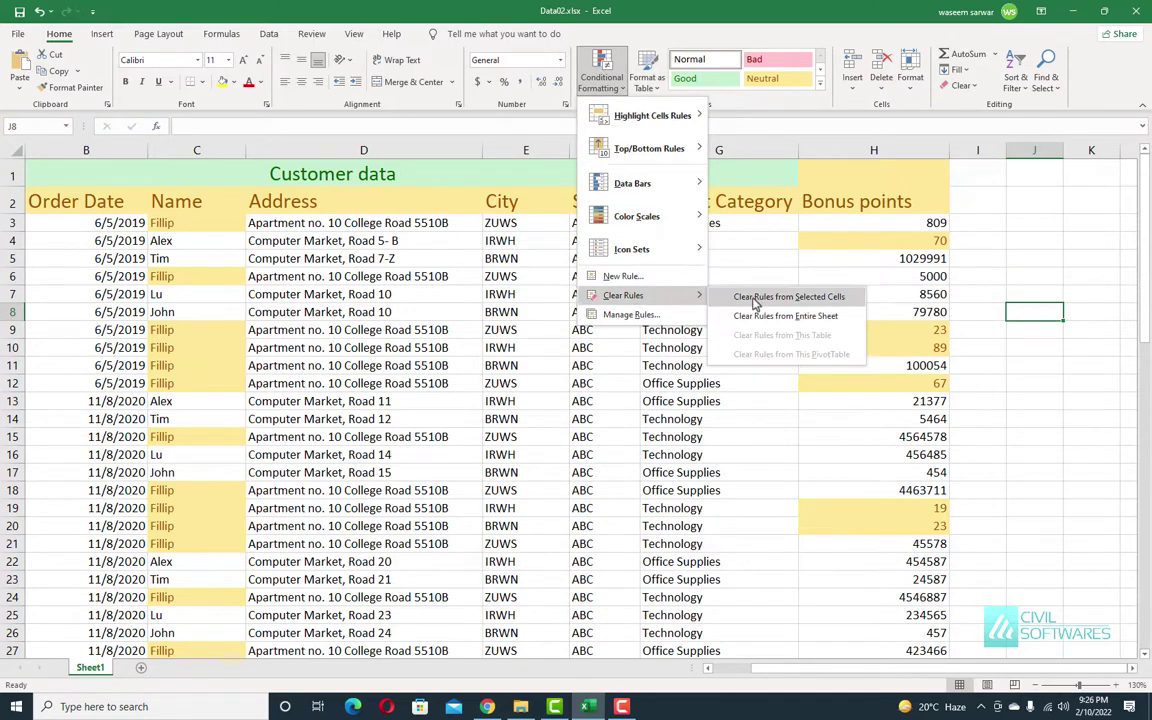
pyautogui.click(758, 316)
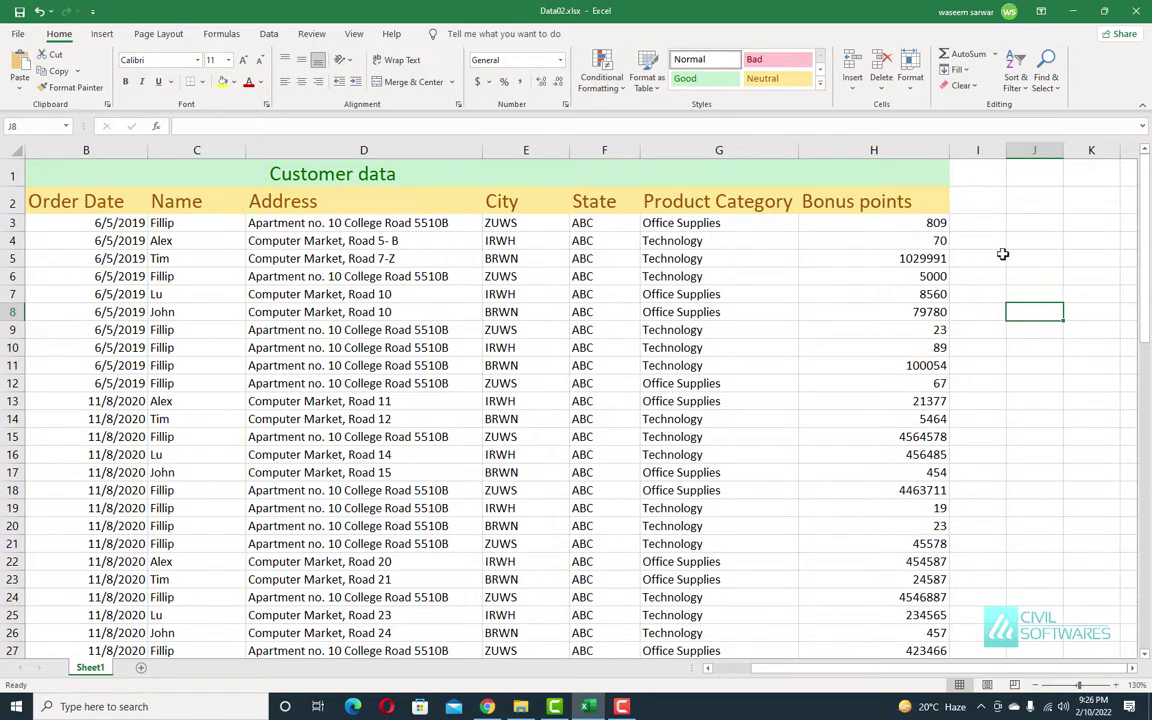
pyautogui.click(1000, 258)
# - Apply the Red Data Bar gradient fill to column H and view the bars
pyautogui.click(903, 148)
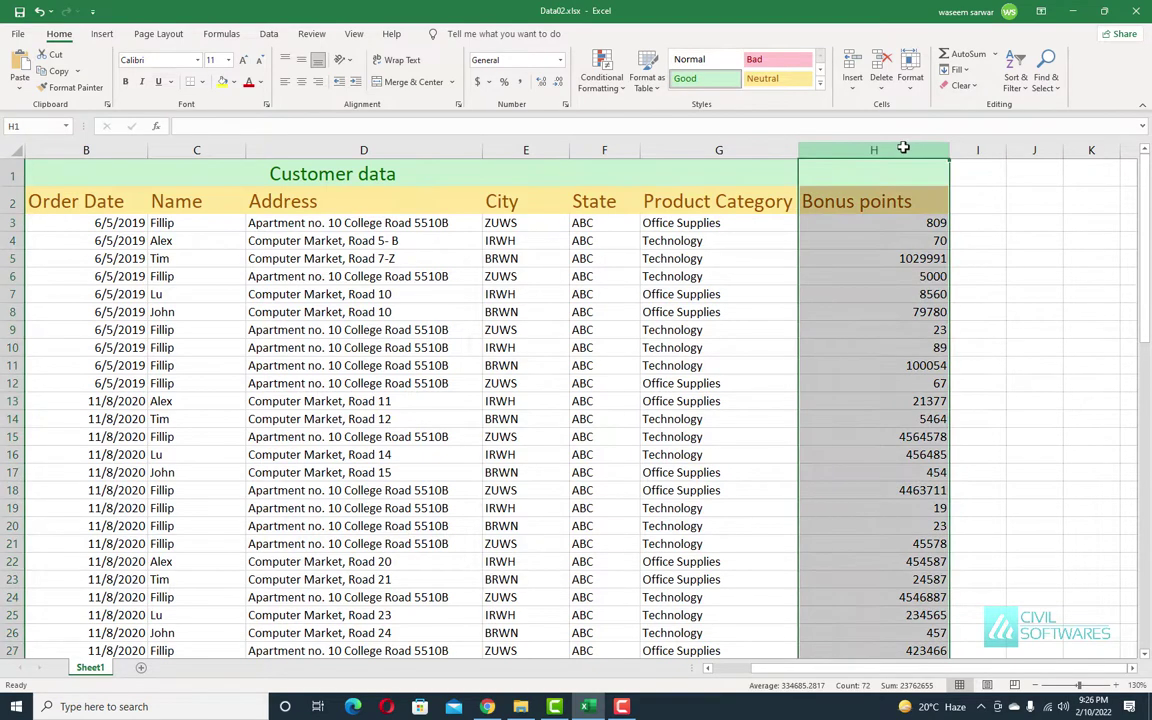
pyautogui.click(600, 85)
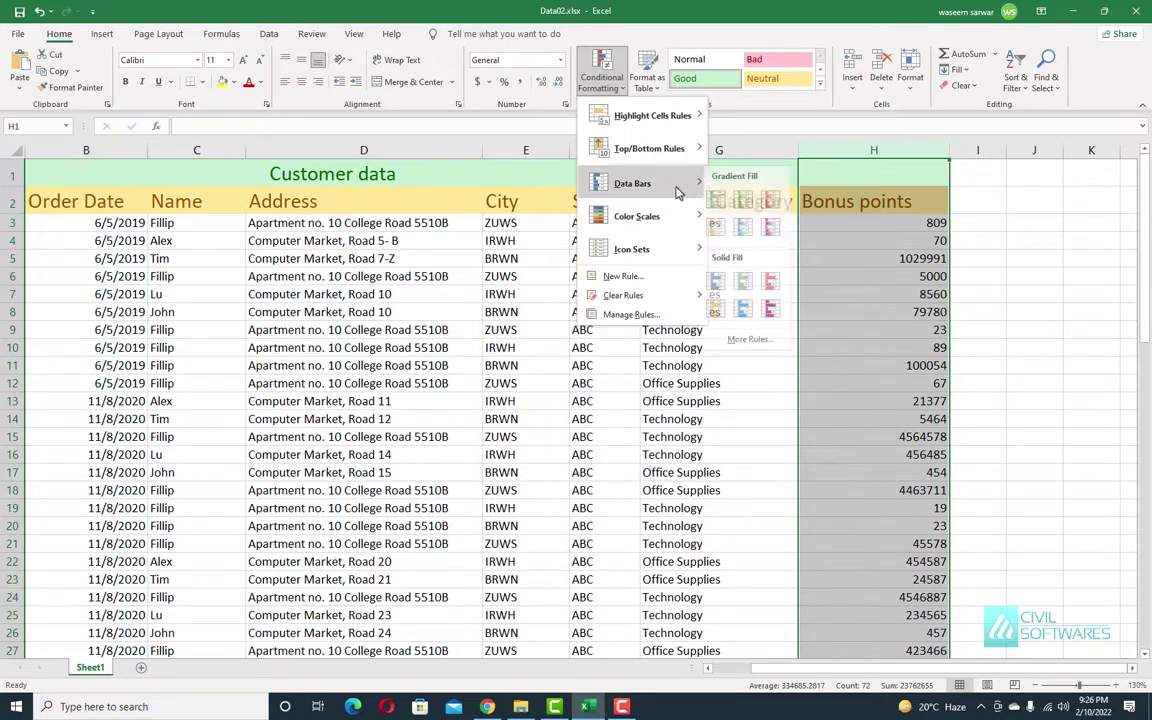
pyautogui.moveTo(632, 183)
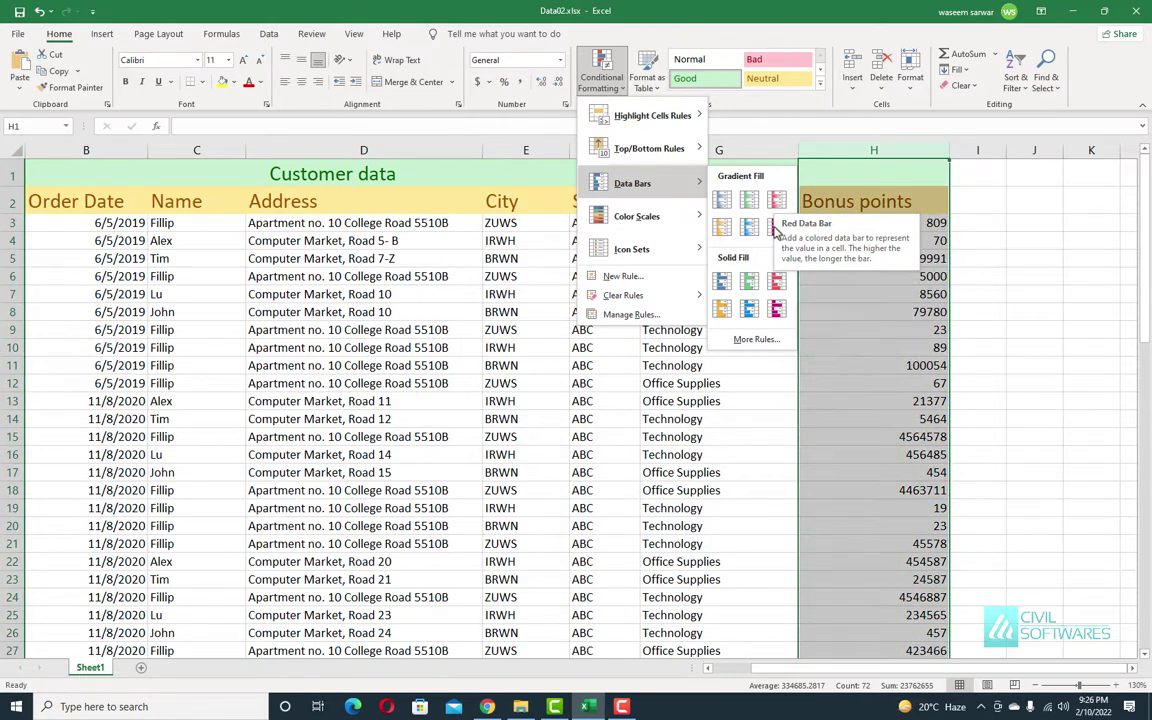
pyautogui.click(776, 229)
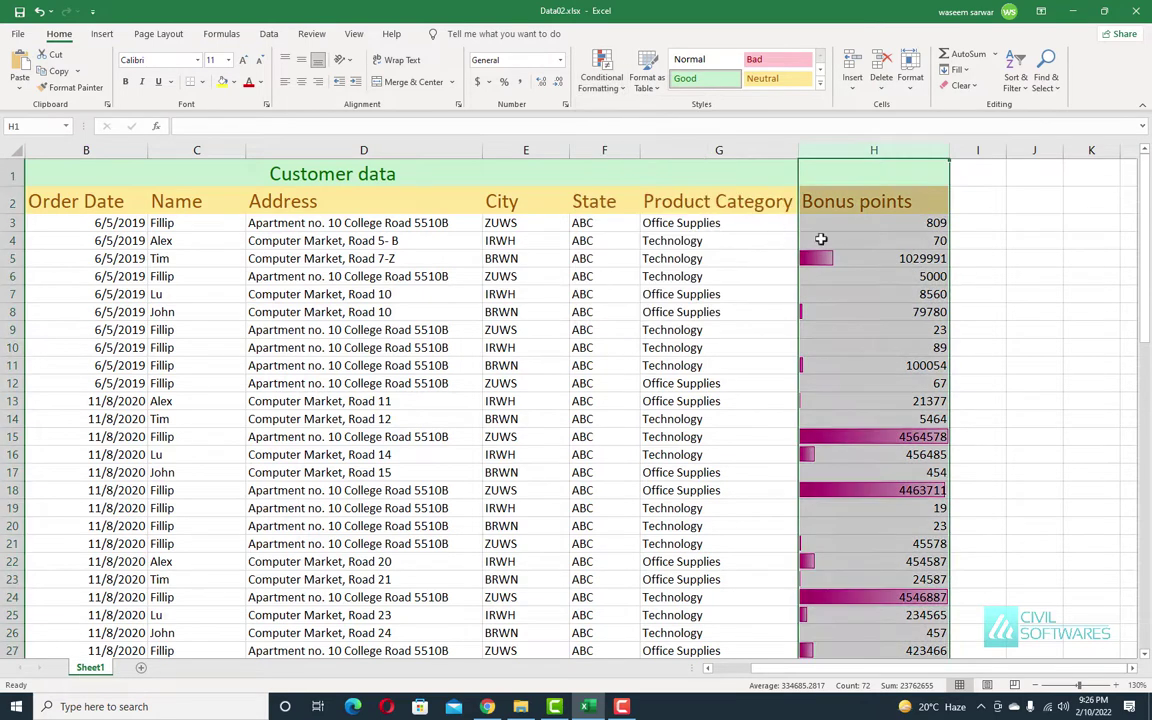
pyautogui.click(980, 278)
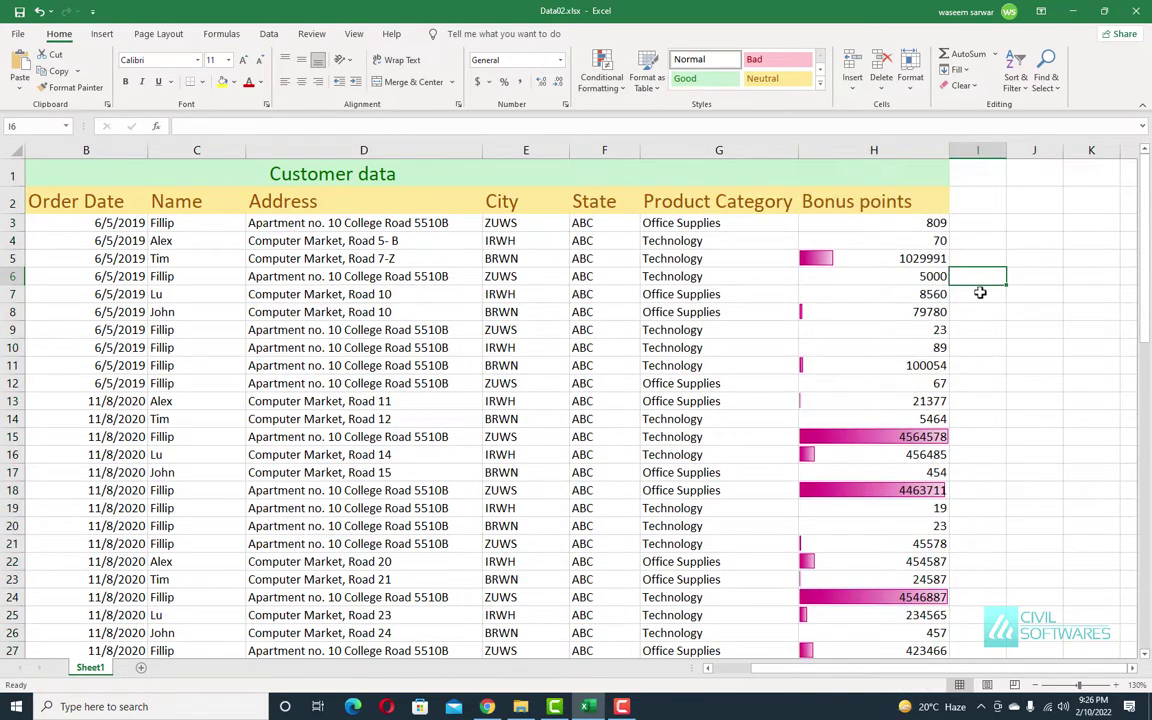